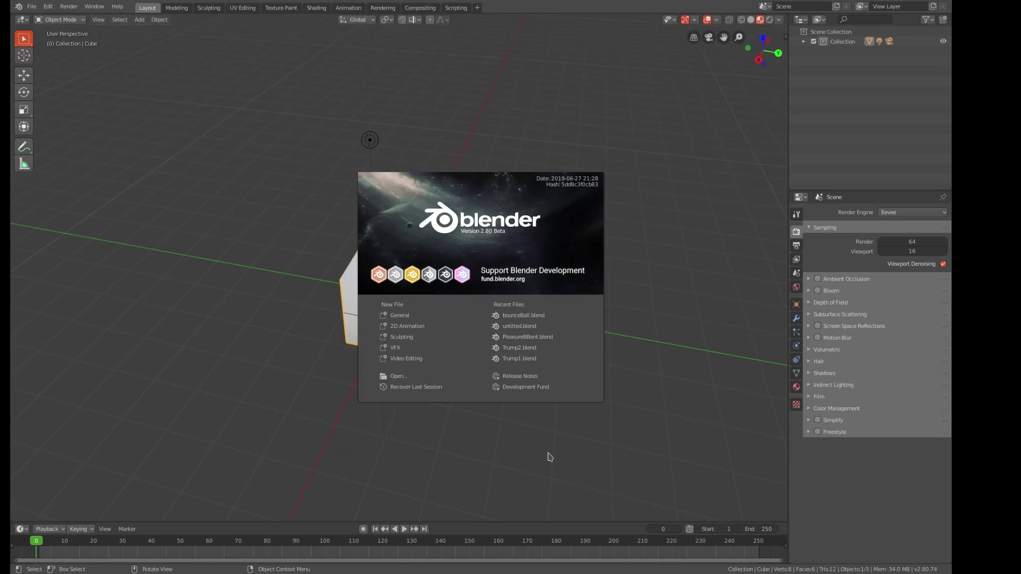
# - Close the startup splash screen to reveal the default cube in the viewport
pyautogui.click(550, 456)
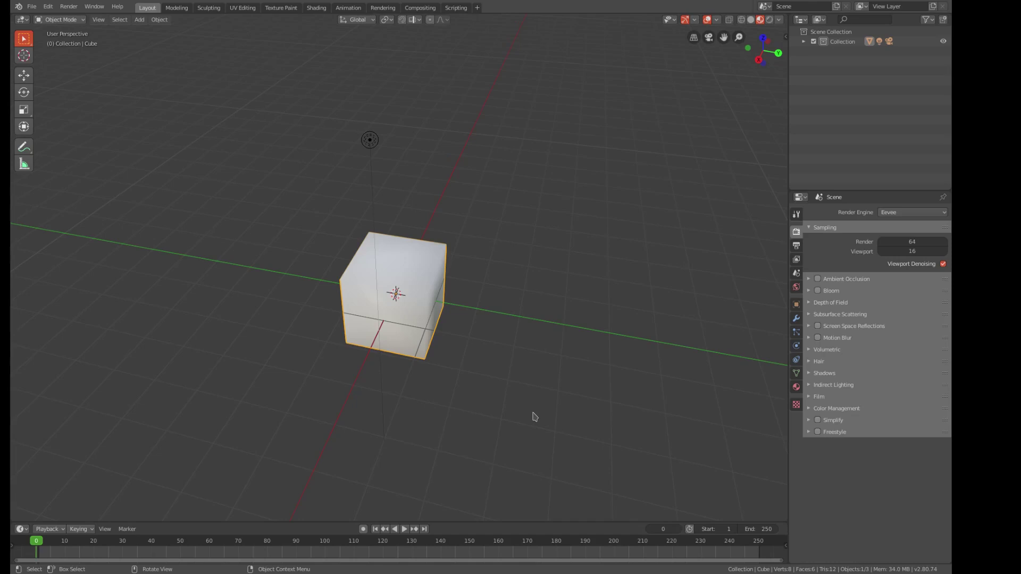
# - Replace the cube's default material with Extreme PBR's TactilePaving03 from the Tactile Paving category
pyautogui.press('shift')
pyautogui.press('n')
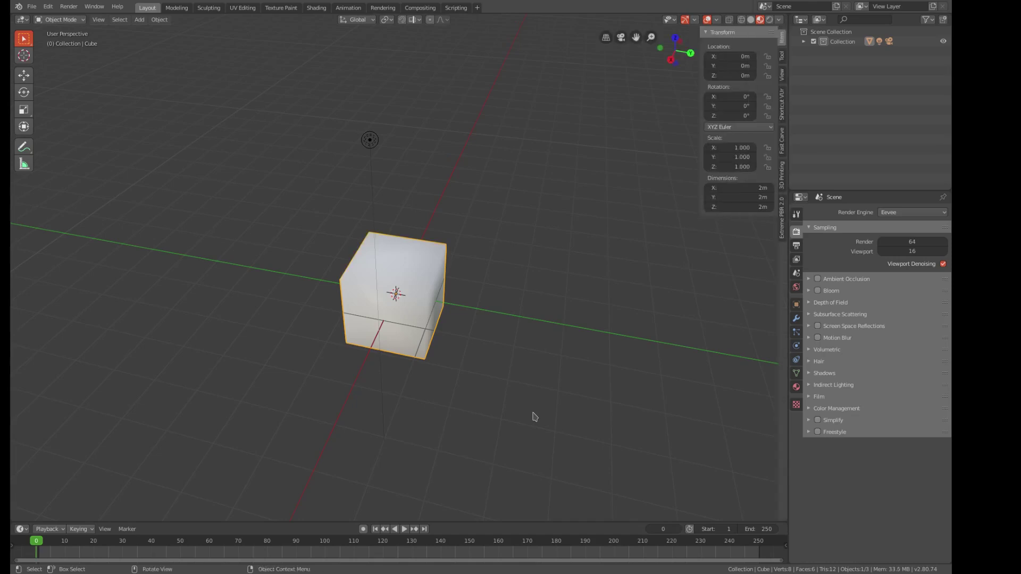
pyautogui.click(782, 226)
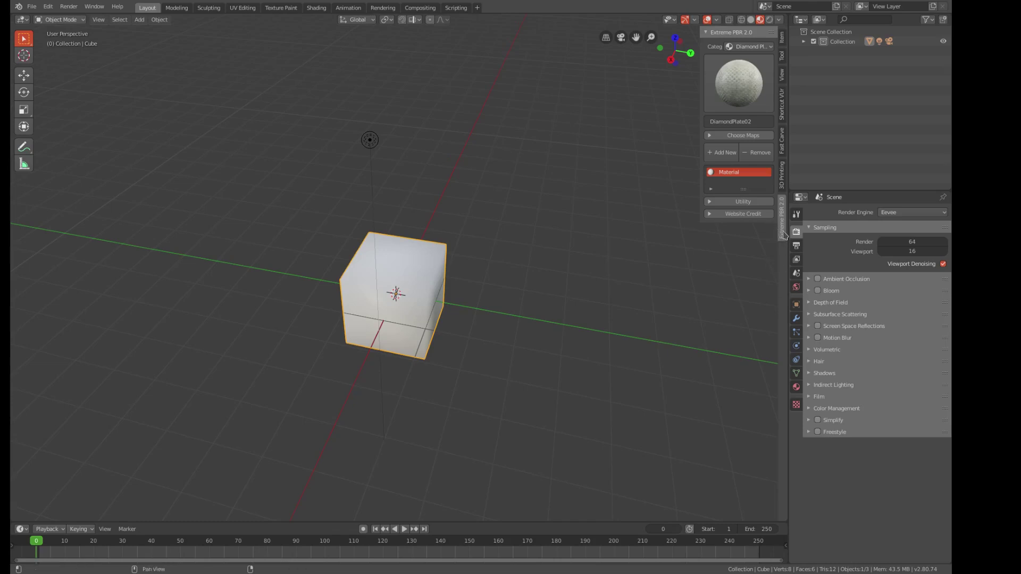
pyautogui.click(741, 91)
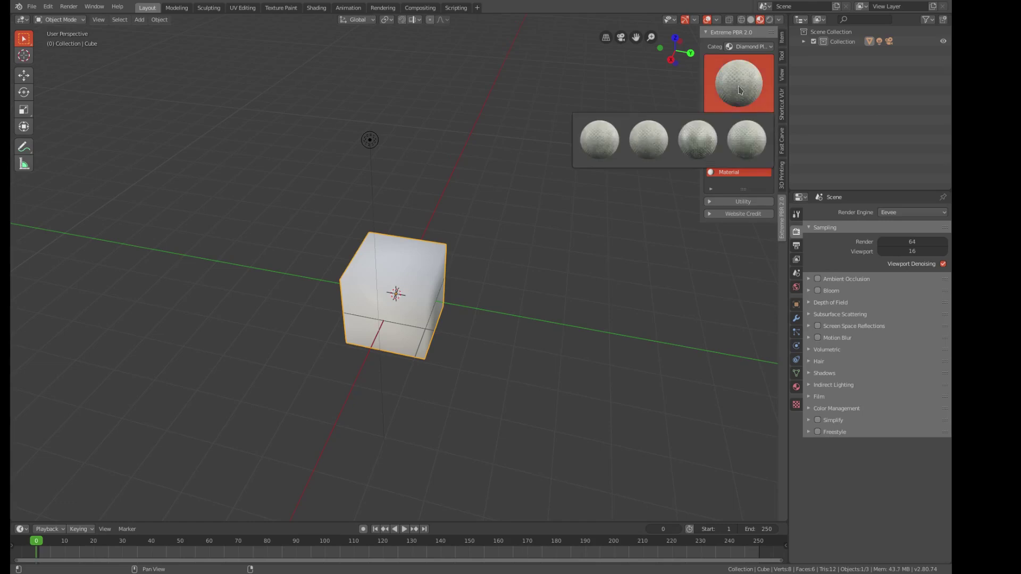
pyautogui.click(772, 48)
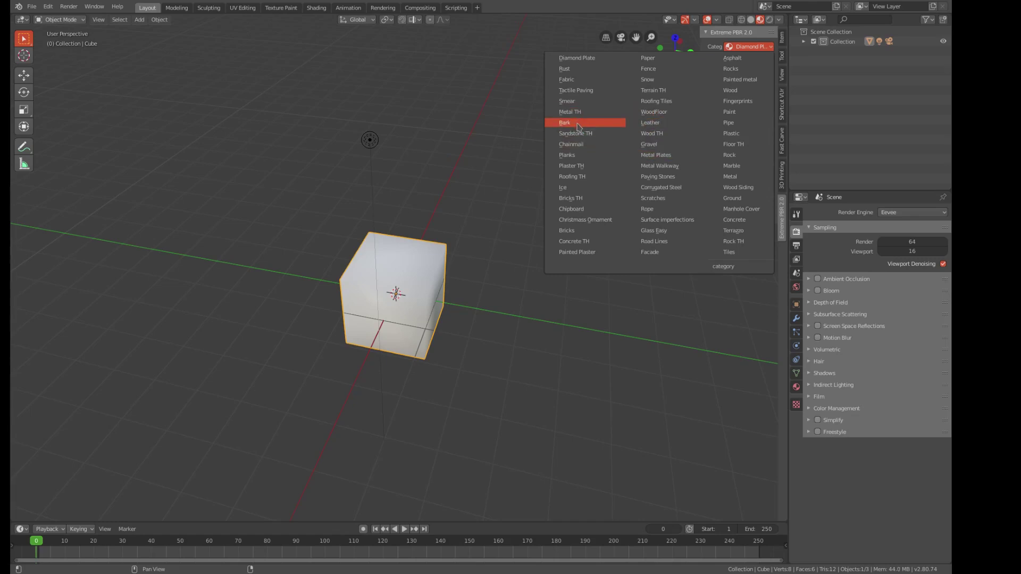
pyautogui.click(578, 90)
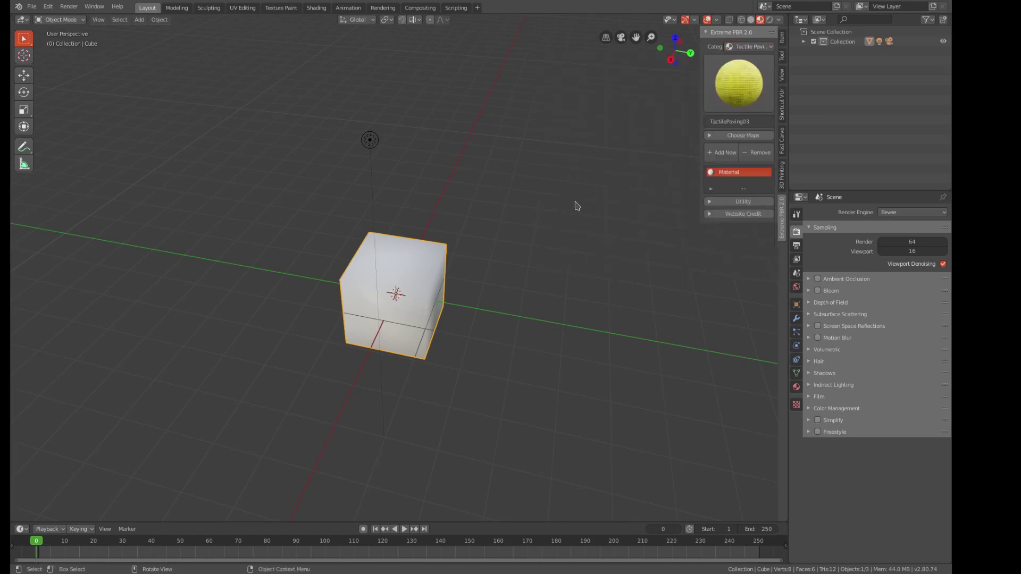
pyautogui.click(756, 153)
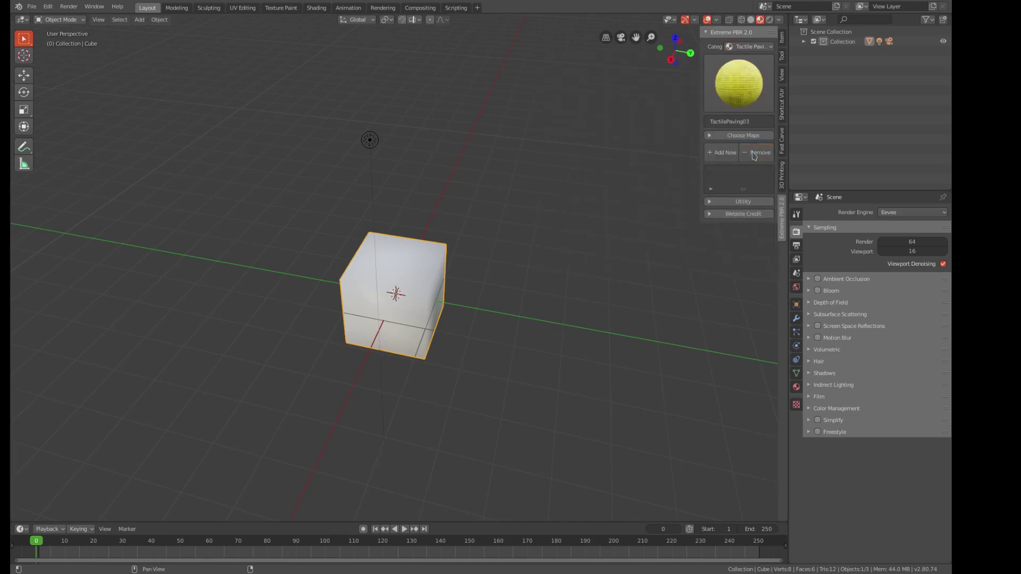
pyautogui.click(729, 154)
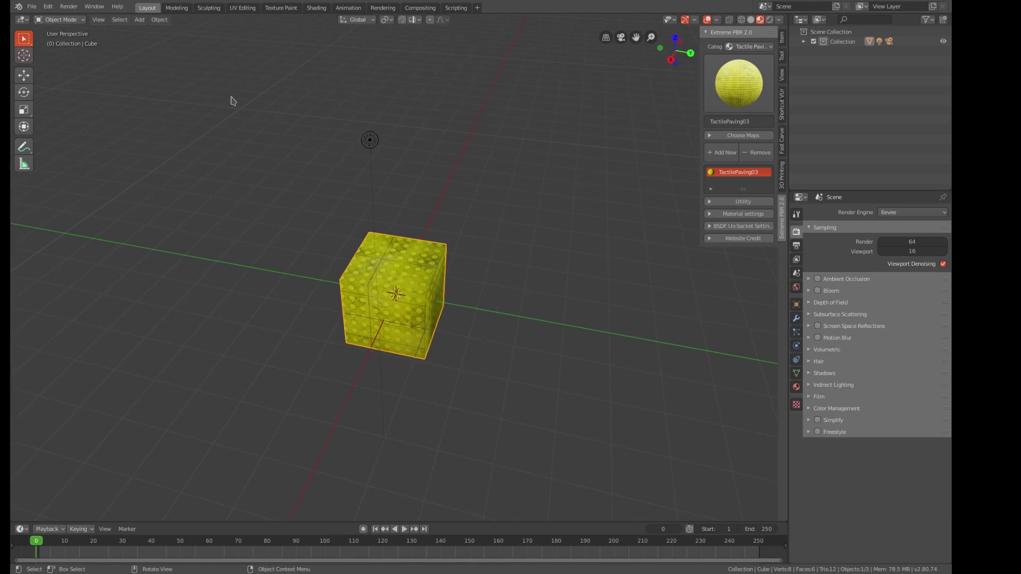
# - Inspect the cube's UV layout over the paving texture, then go to the Shading workspace
pyautogui.click(244, 8)
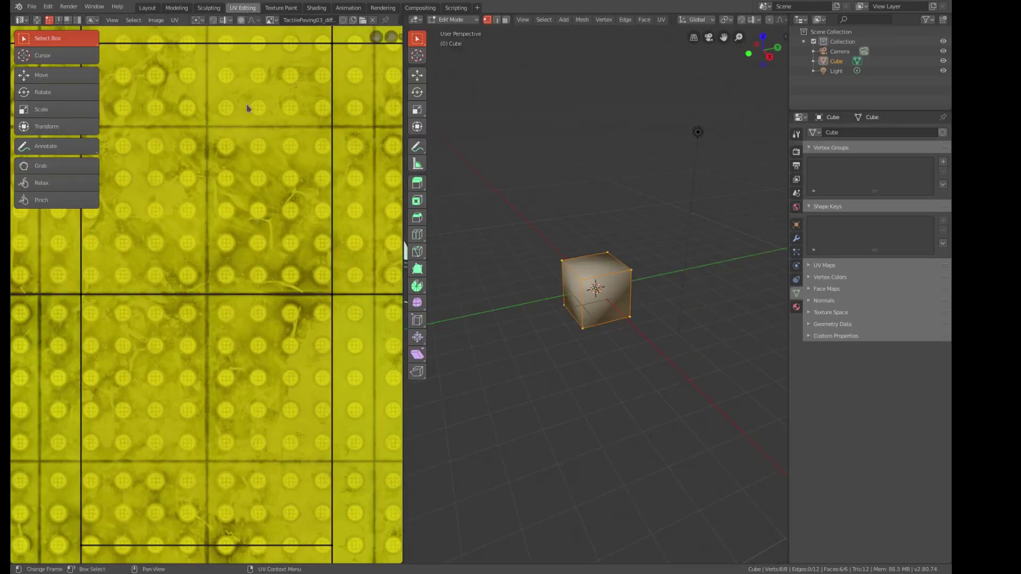
pyautogui.scroll(-3, 242, 296)
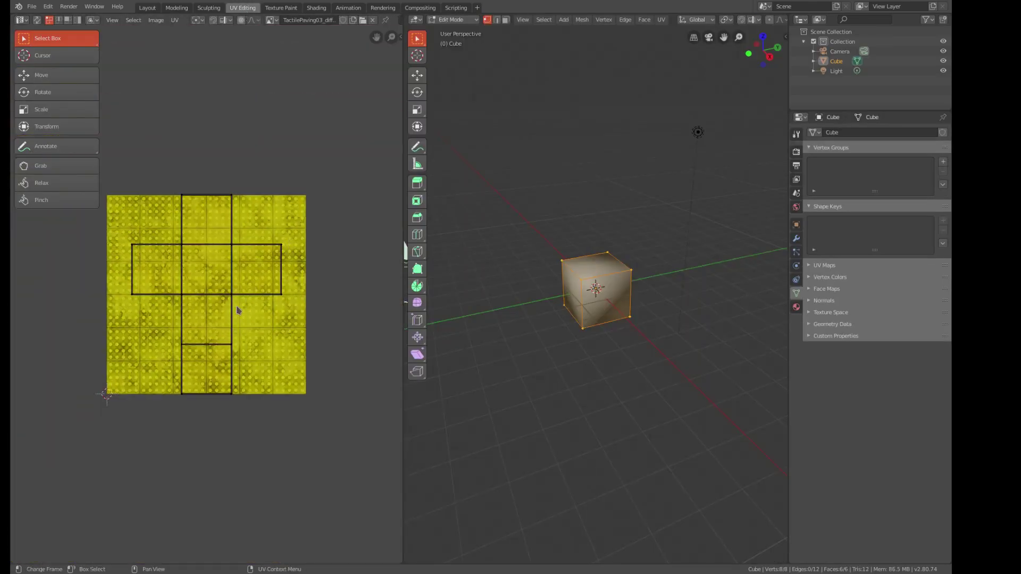
pyautogui.scroll(2, 290, 315)
pyautogui.scroll(2, 282, 317)
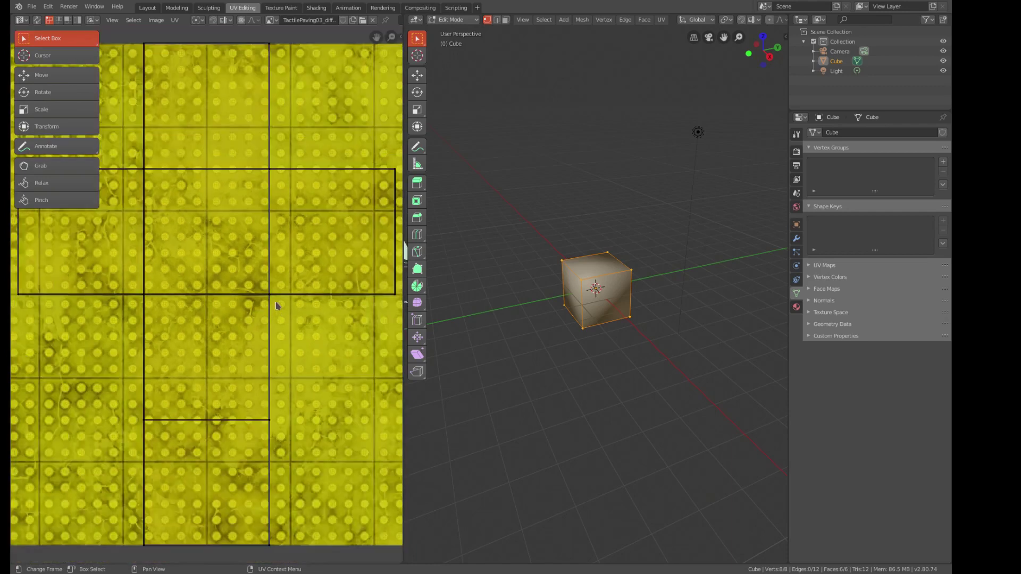
pyautogui.click(316, 8)
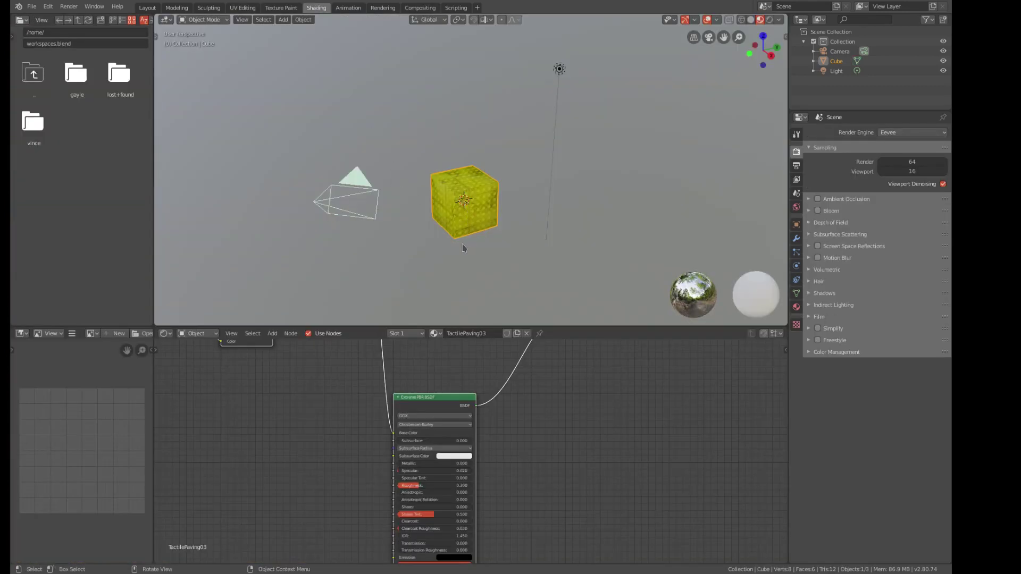
pyautogui.scroll(3, 460, 245)
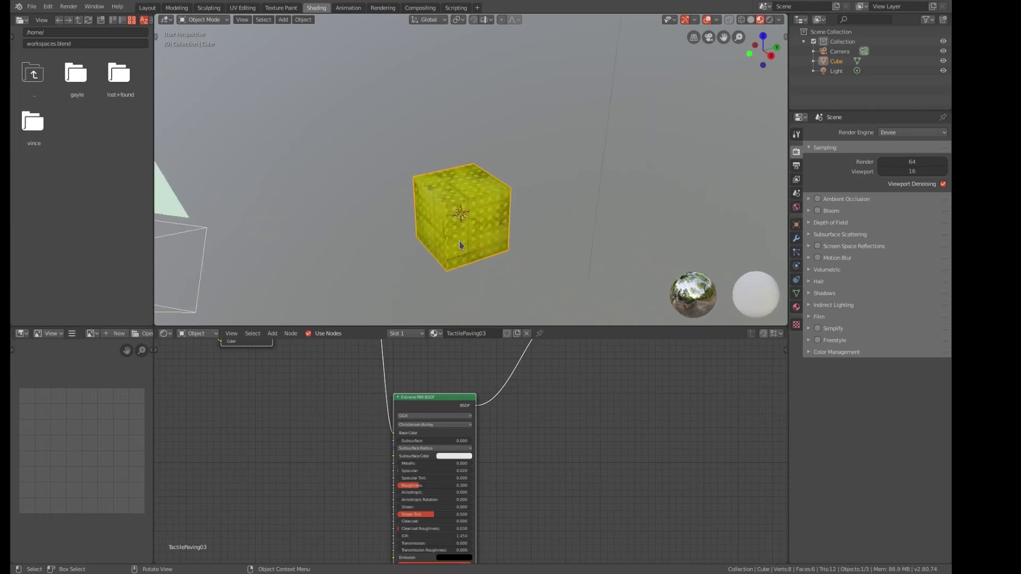
pyautogui.scroll(-4, 522, 419)
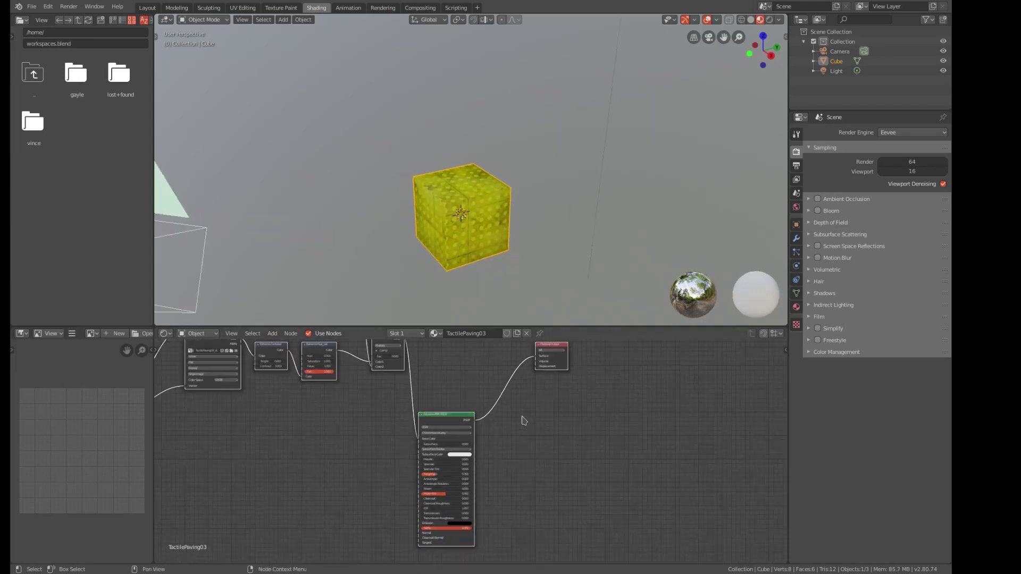
pyautogui.scroll(1, 527, 421)
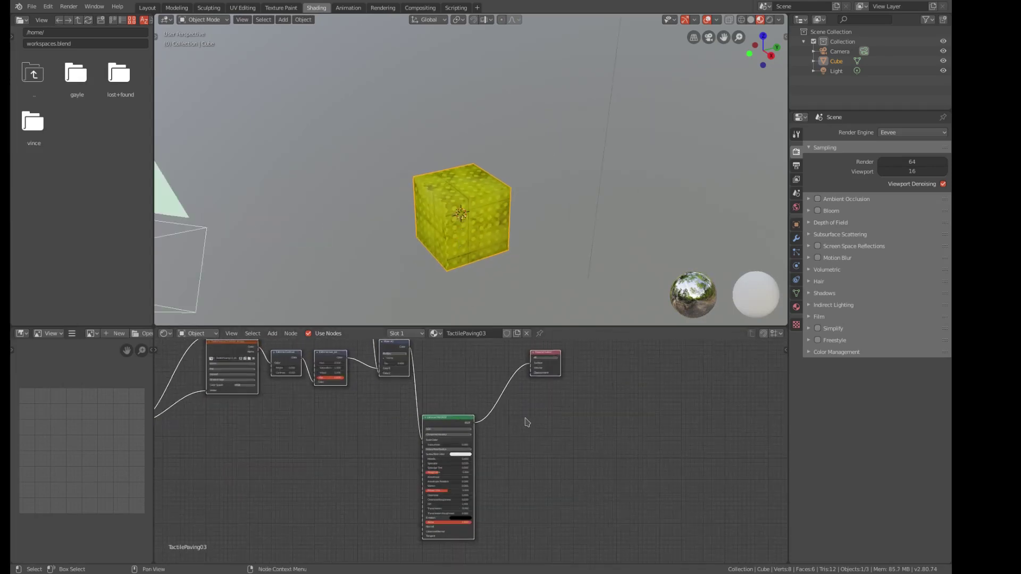
pyautogui.keyDown('shift'); pyautogui.moveTo(526, 422); pyautogui.dragTo(611, 468, button='middle'); pyautogui.keyUp('shift')
pyautogui.scroll(1, 565, 480)
pyautogui.scroll(-1, 565, 480)
pyautogui.scroll(1, 616, 468)
pyautogui.scroll(2, 616, 468)
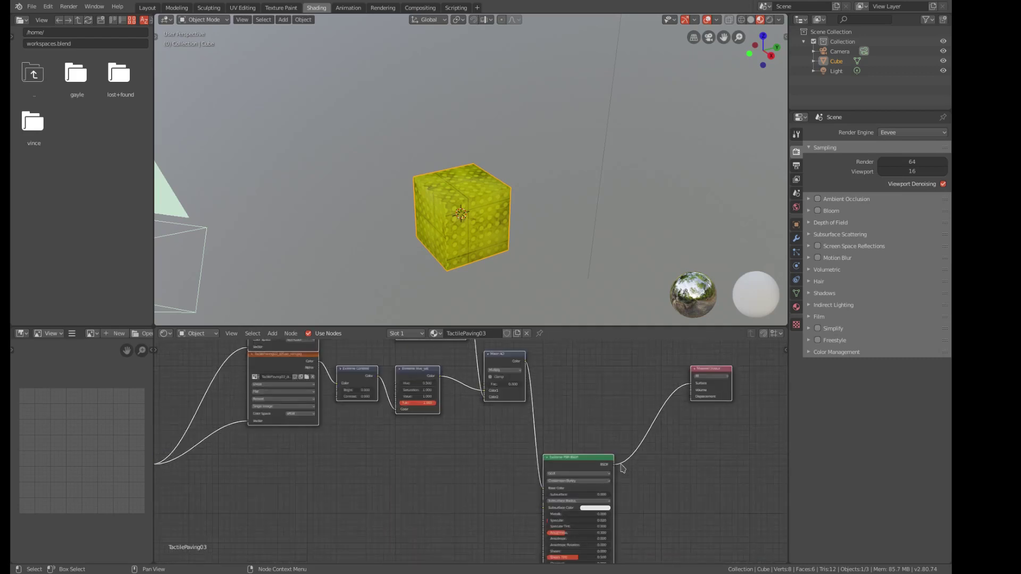
pyautogui.scroll(-3, 621, 467)
pyautogui.moveTo(620, 467); pyautogui.dragTo(576, 465, button='middle')
pyautogui.scroll(4, 576, 466)
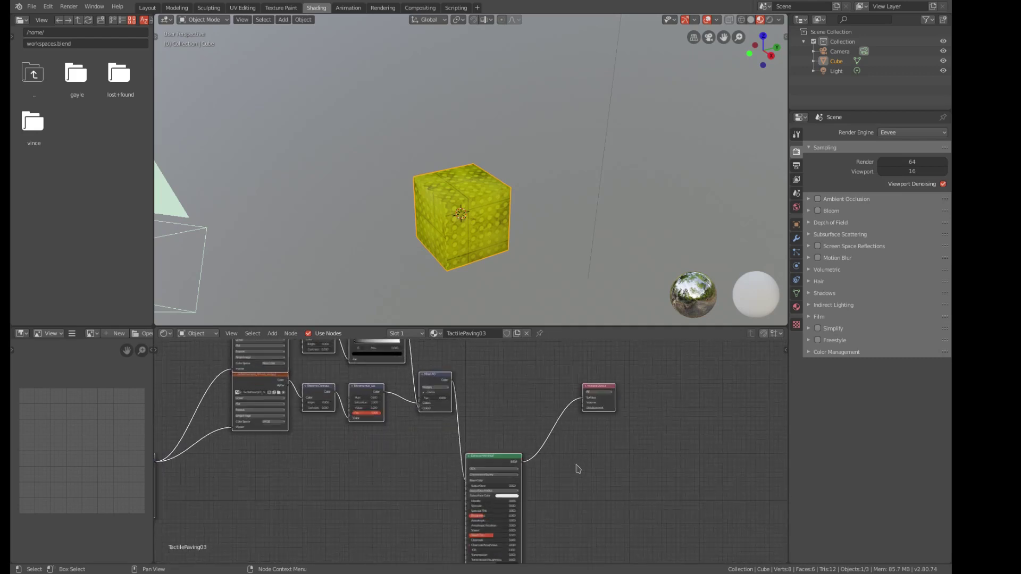
pyautogui.moveTo(611, 480); pyautogui.dragTo(501, 521, button='middle')
pyautogui.scroll(1, 501, 522)
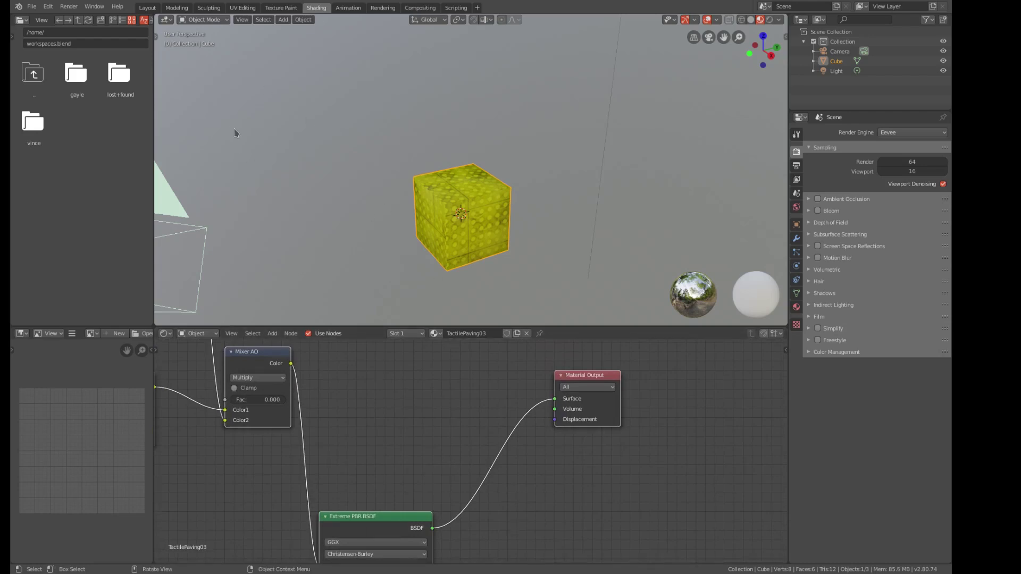
pyautogui.click(32, 7)
# - Export the scene as a Collada (Default) .dae file
pyautogui.moveTo(49, 151)
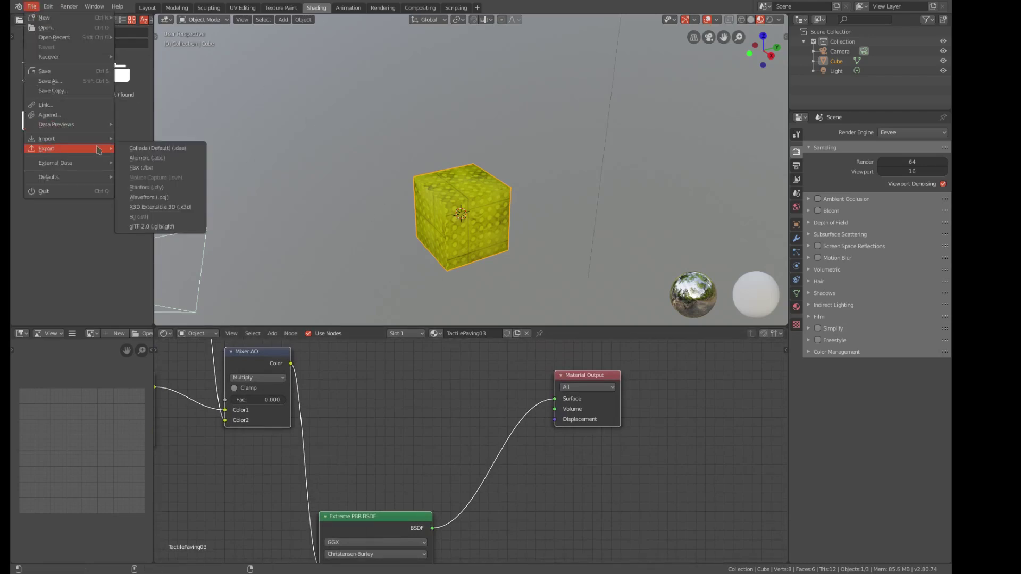
pyautogui.click(142, 148)
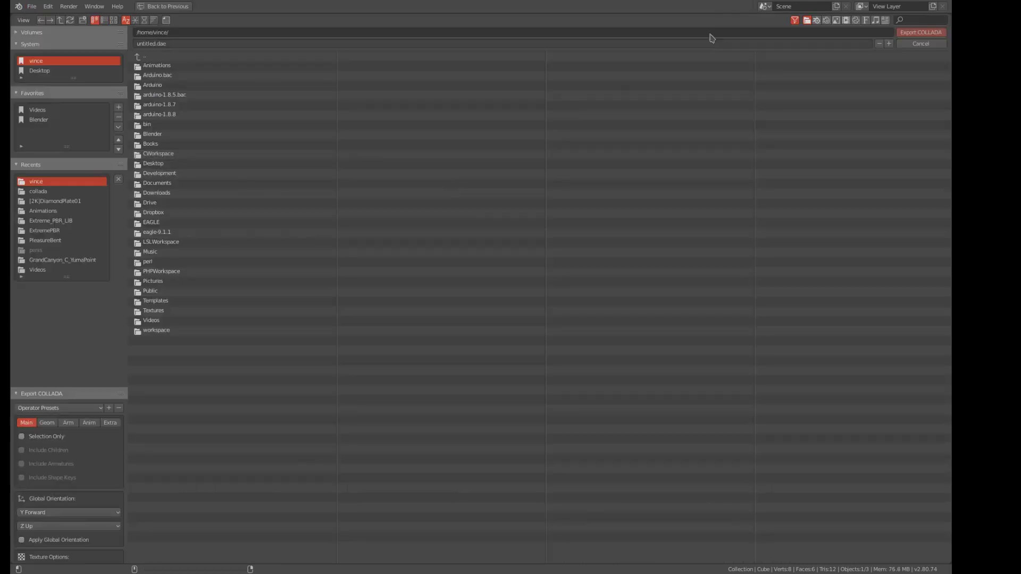
pyautogui.click(924, 33)
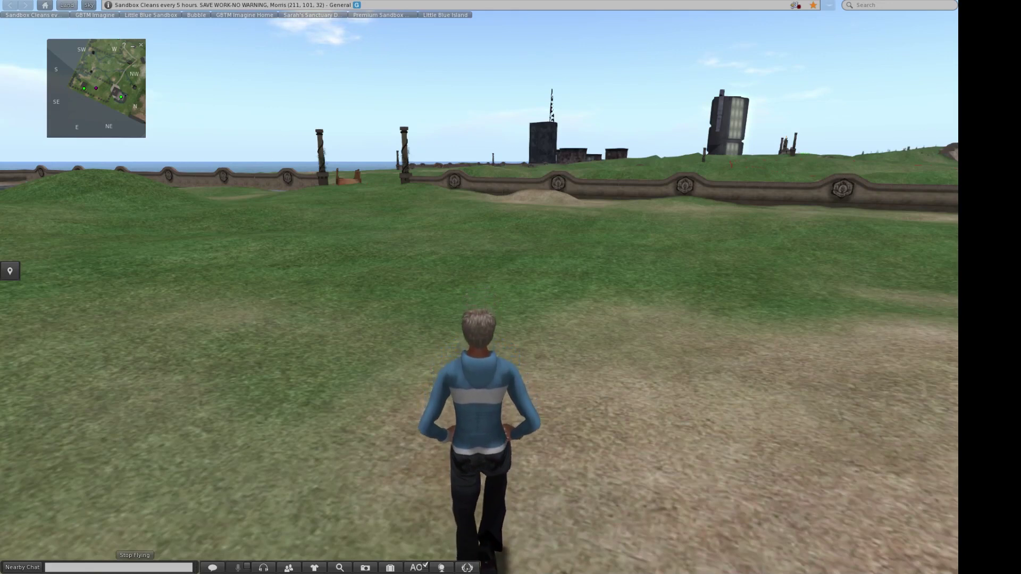
# - Preview the cube with Textures enabled in Second Life's Mesh Model upload, rotate it, then cancel
pyautogui.click(93, 2)
pyautogui.moveTo(101, 122)
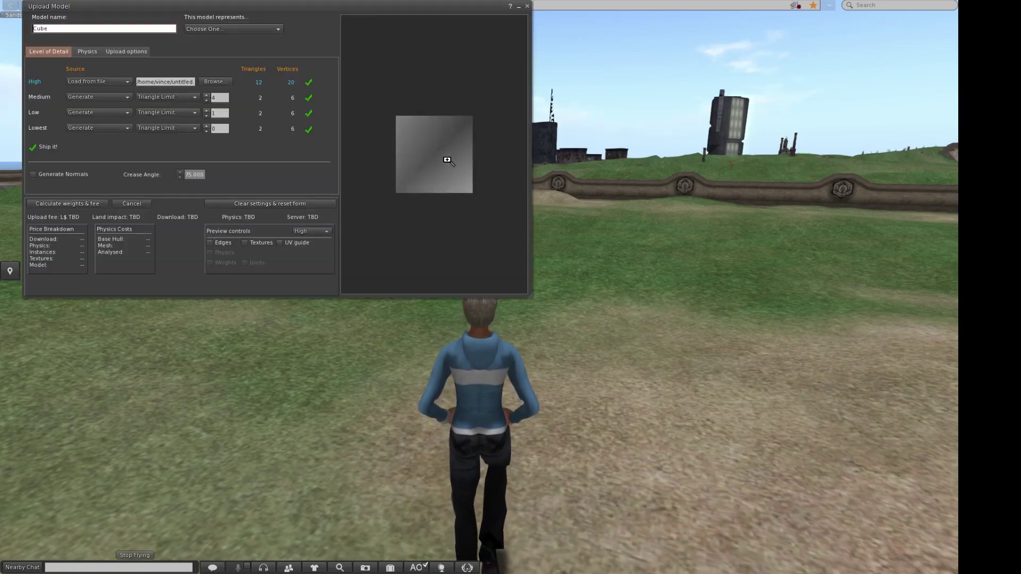
pyautogui.click(249, 243)
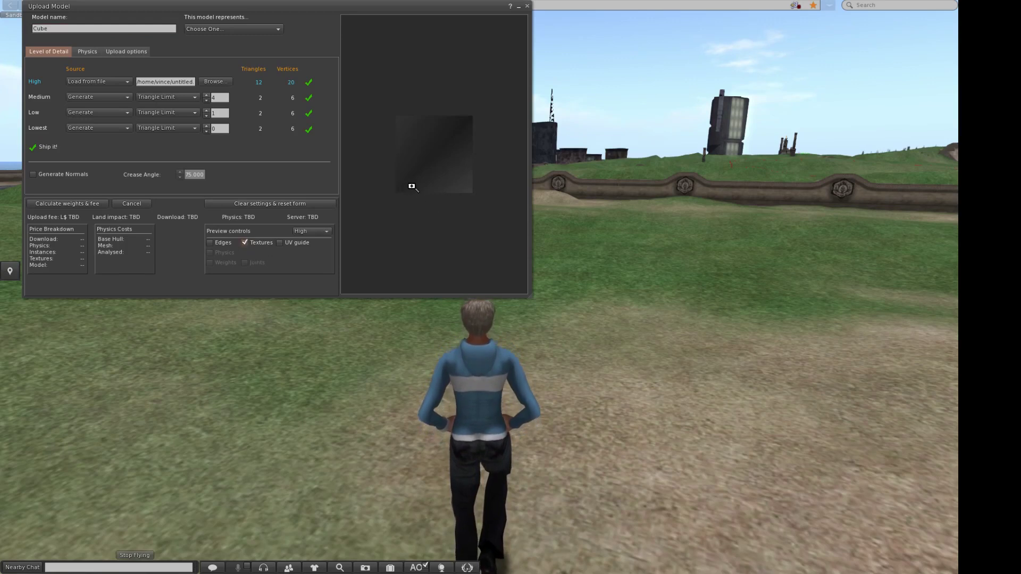
pyautogui.moveTo(430, 189); pyautogui.dragTo(511, 53)
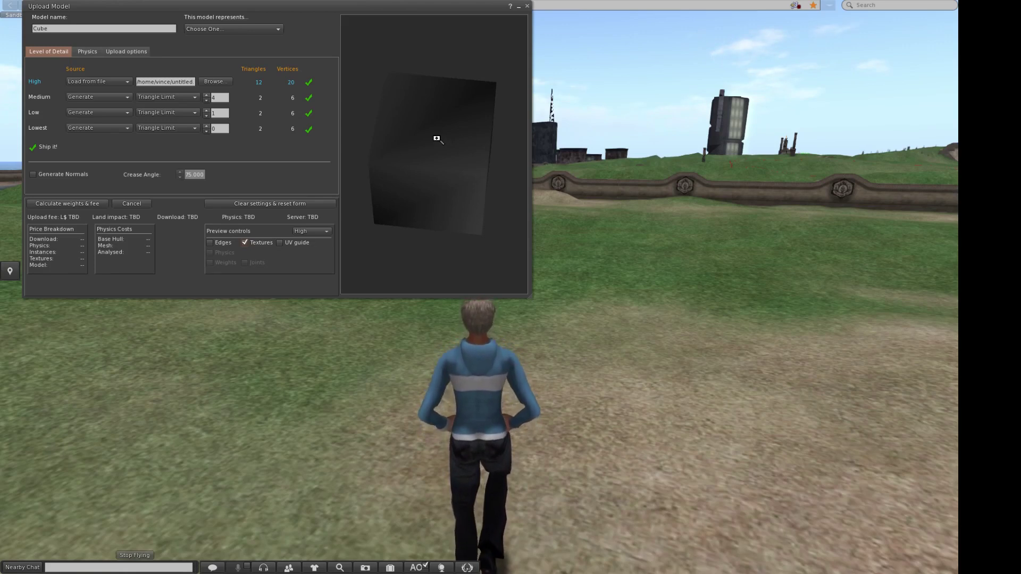
pyautogui.click(528, 7)
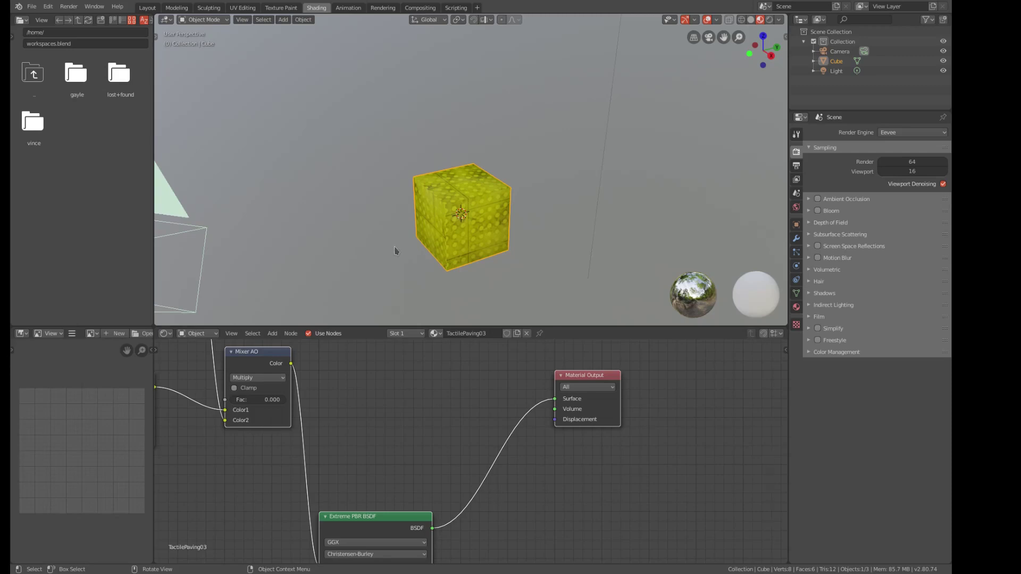
# - Add an Image Texture node beside the material output in the node editor
pyautogui.scroll(-2, 471, 363)
pyautogui.scroll(1, 471, 363)
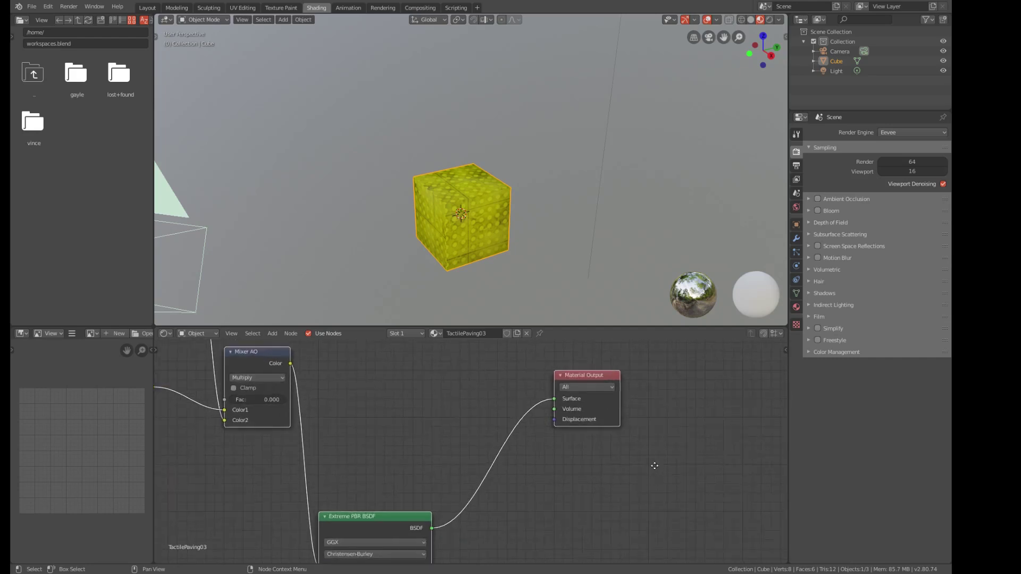
pyautogui.moveTo(655, 468); pyautogui.dragTo(579, 486, button='middle')
pyautogui.scroll(1, 598, 471)
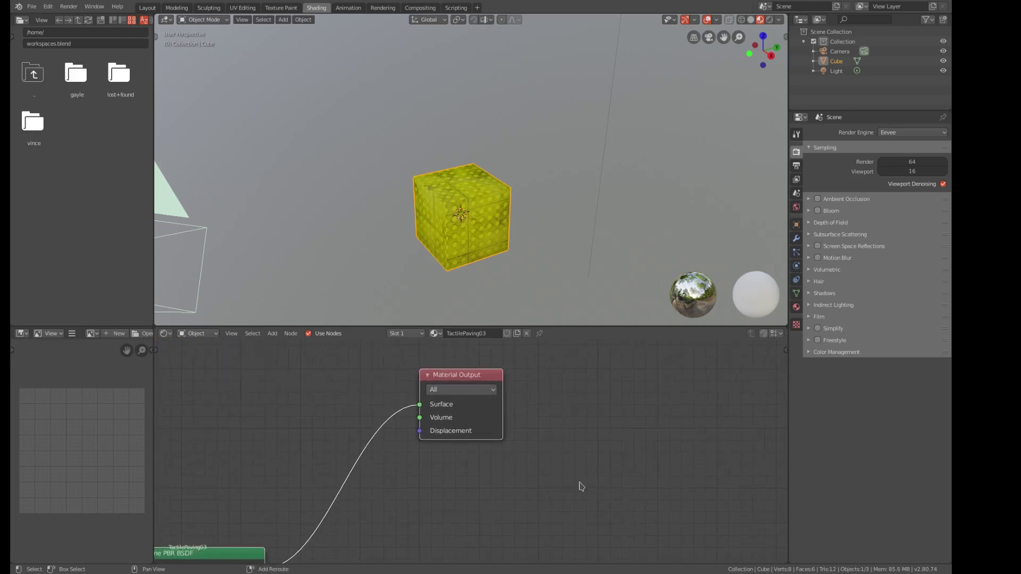
pyautogui.hotkey('shift', 'a')
pyautogui.moveTo(557, 505)
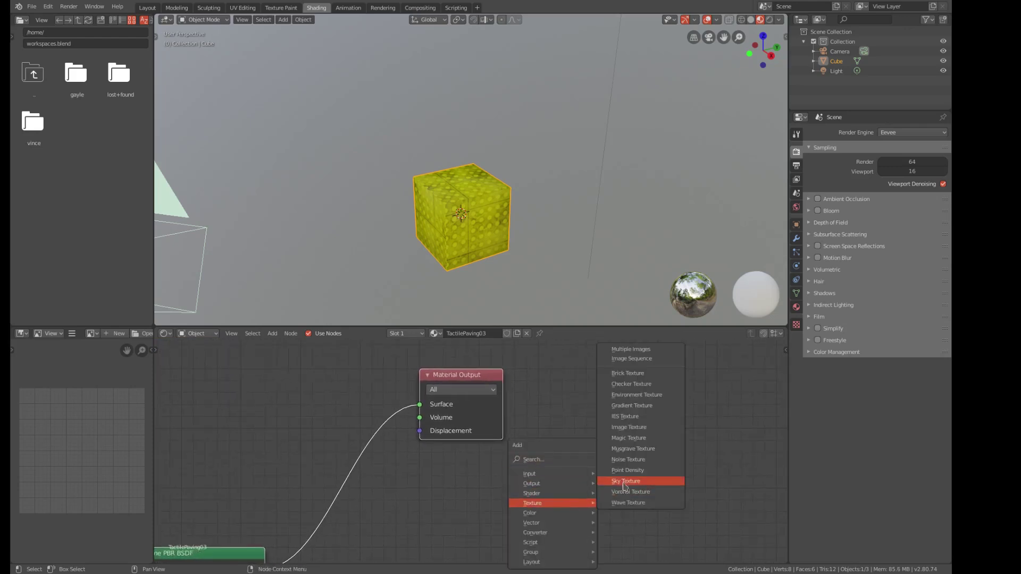
pyautogui.click(631, 427)
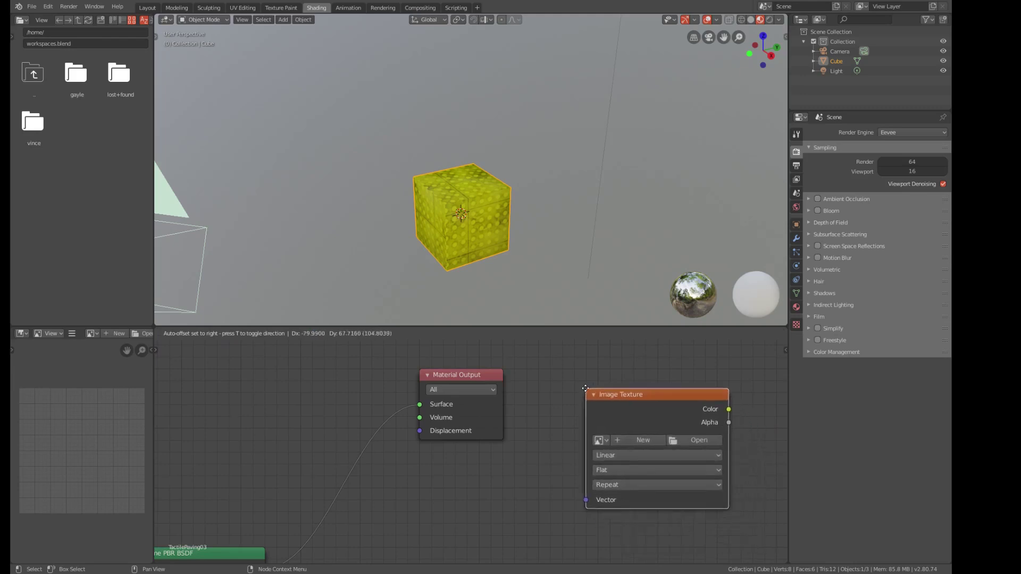
pyautogui.click(558, 387)
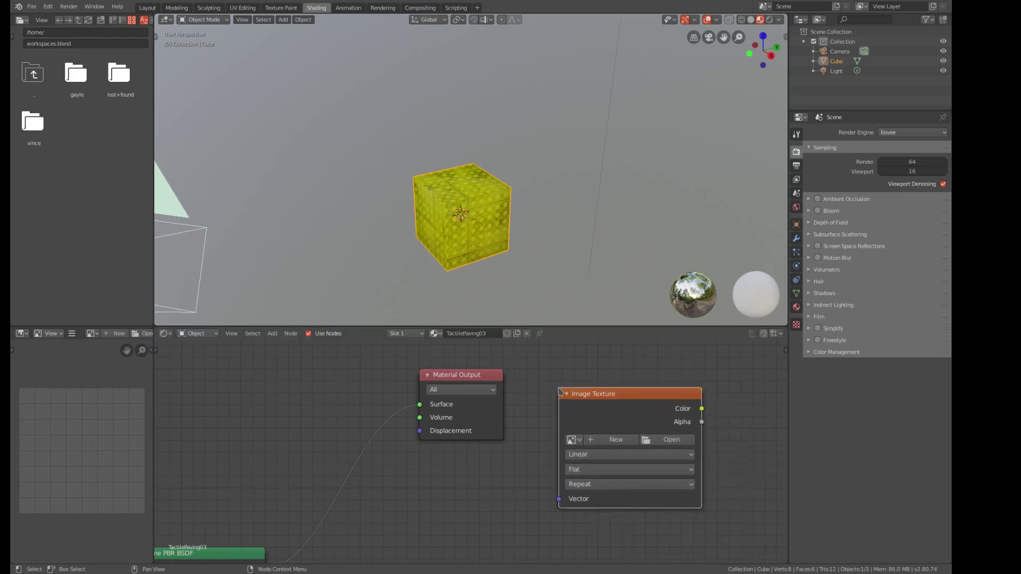
# - Create a new 1024×1024 blank image named Untitled in the Image Texture node
pyautogui.click(612, 441)
pyautogui.click(643, 433)
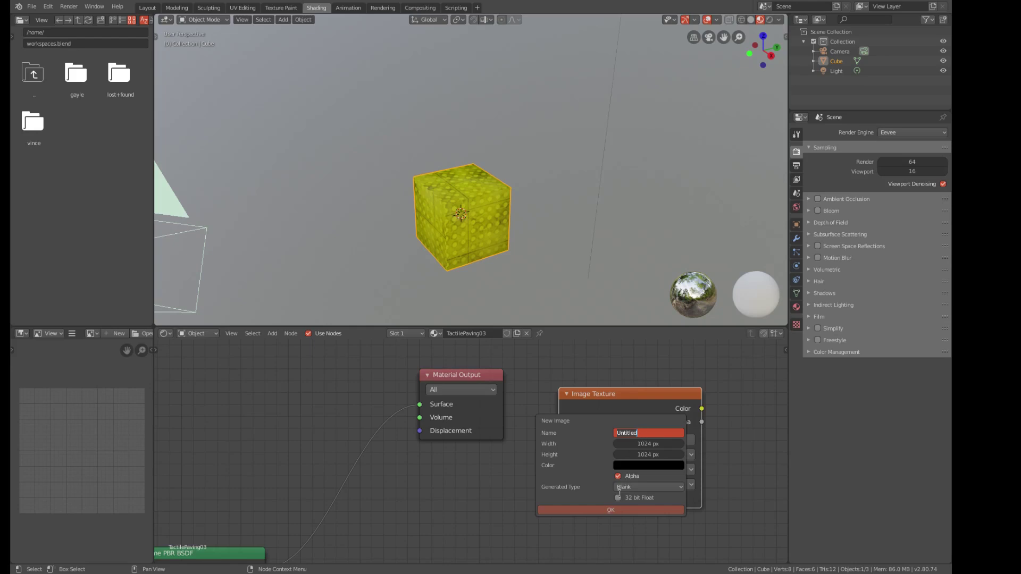
pyautogui.click(615, 510)
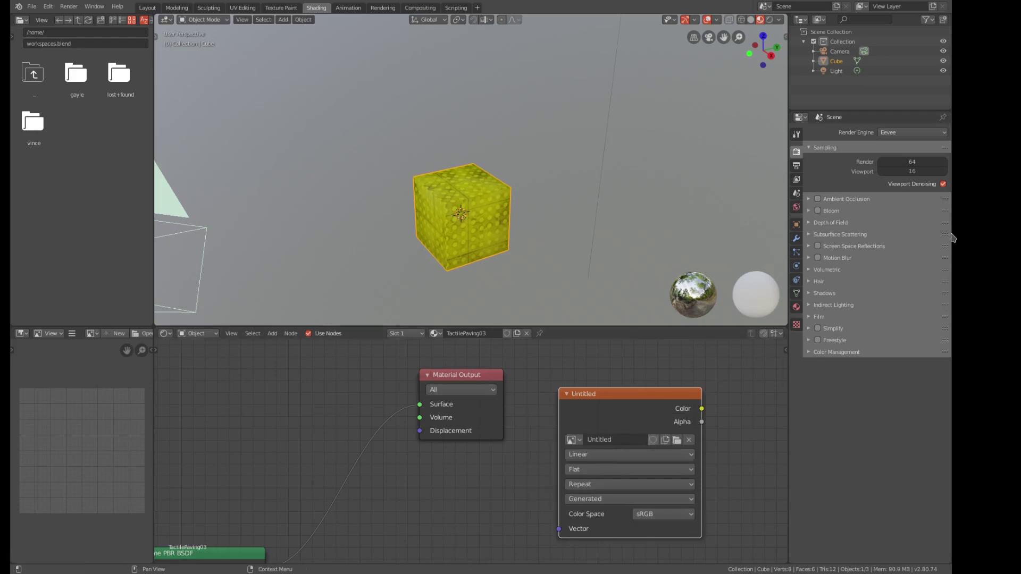
# - Switch the render engine to Cycles and run a Diffuse bake into the Untitled image
pyautogui.click(891, 134)
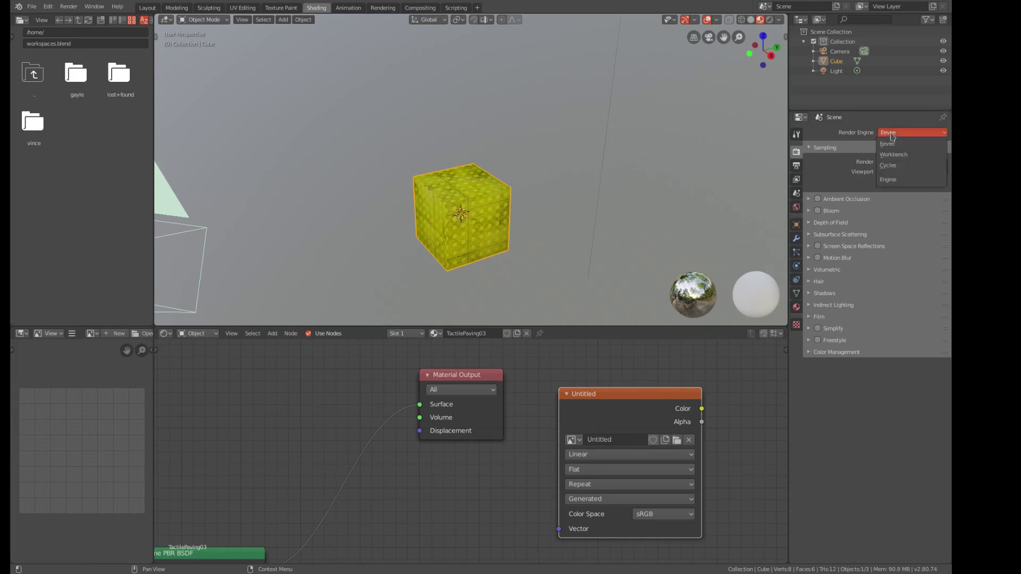
pyautogui.click(896, 168)
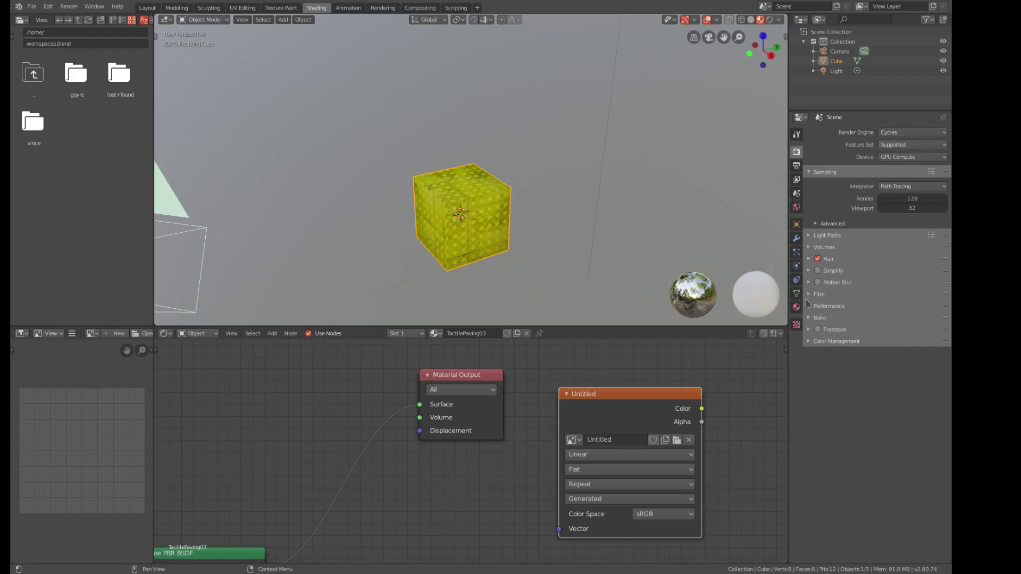
pyautogui.click(813, 319)
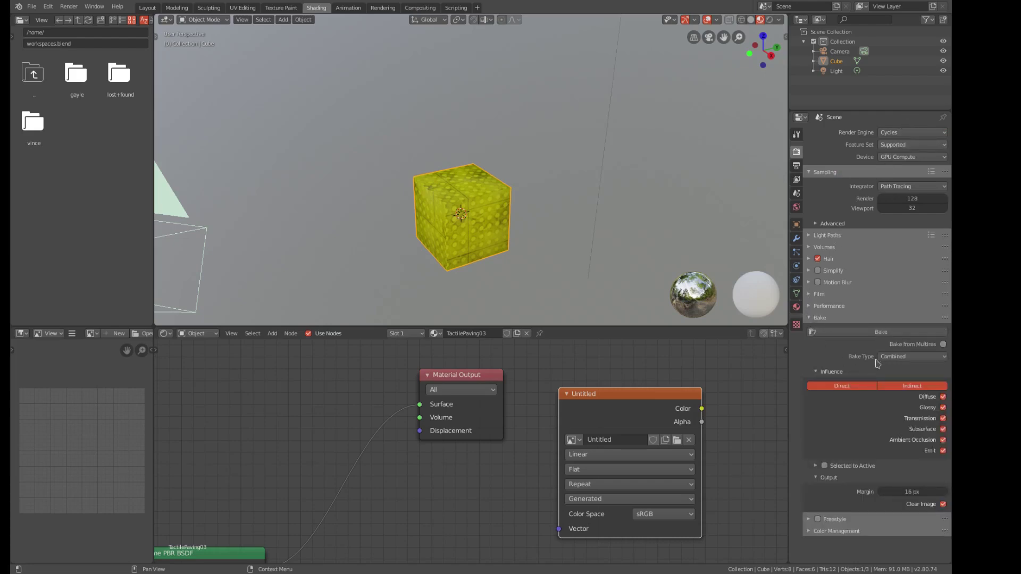
pyautogui.click(897, 359)
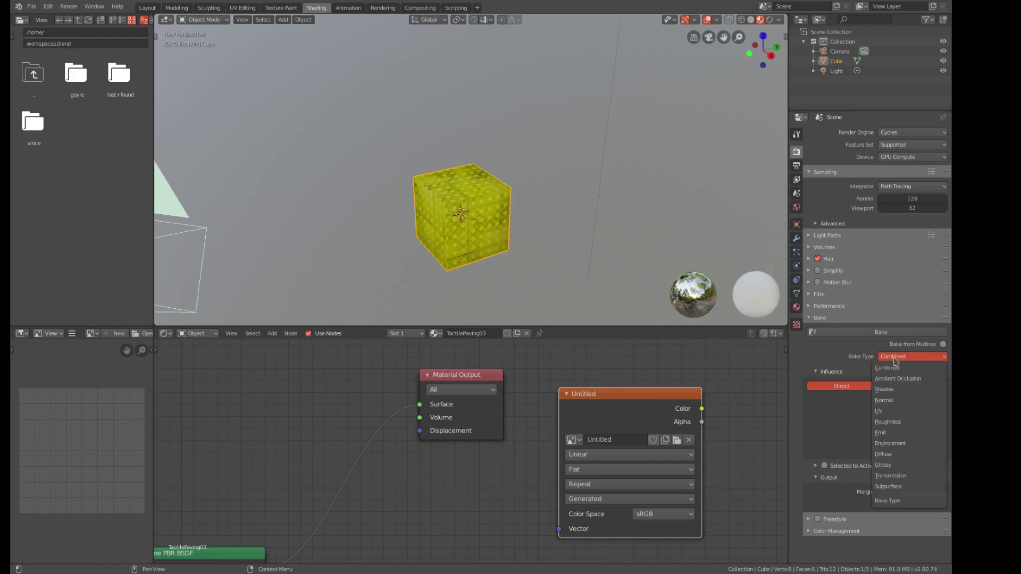
pyautogui.click(884, 456)
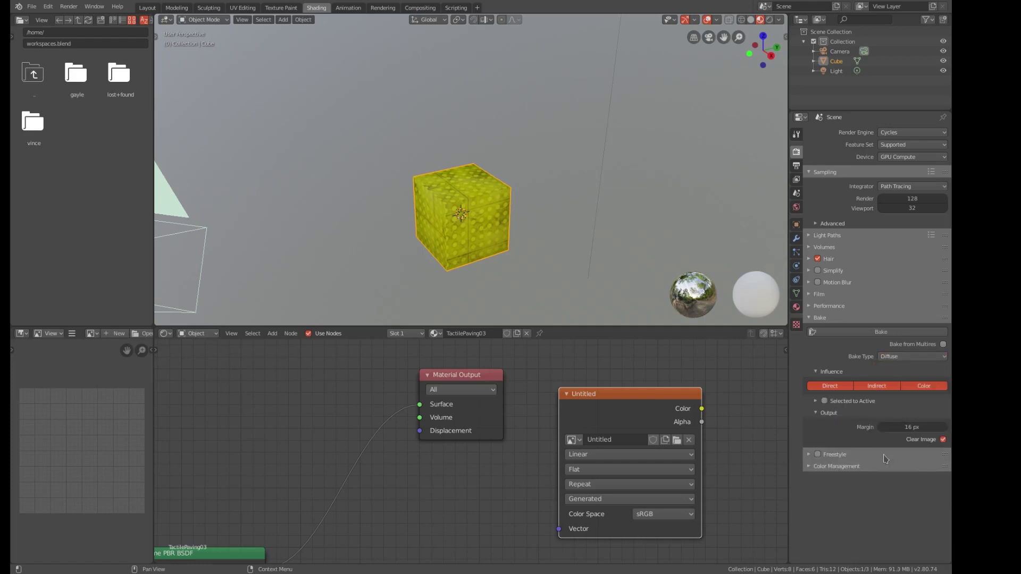
pyautogui.click(894, 361)
pyautogui.click(890, 365)
pyautogui.click(868, 335)
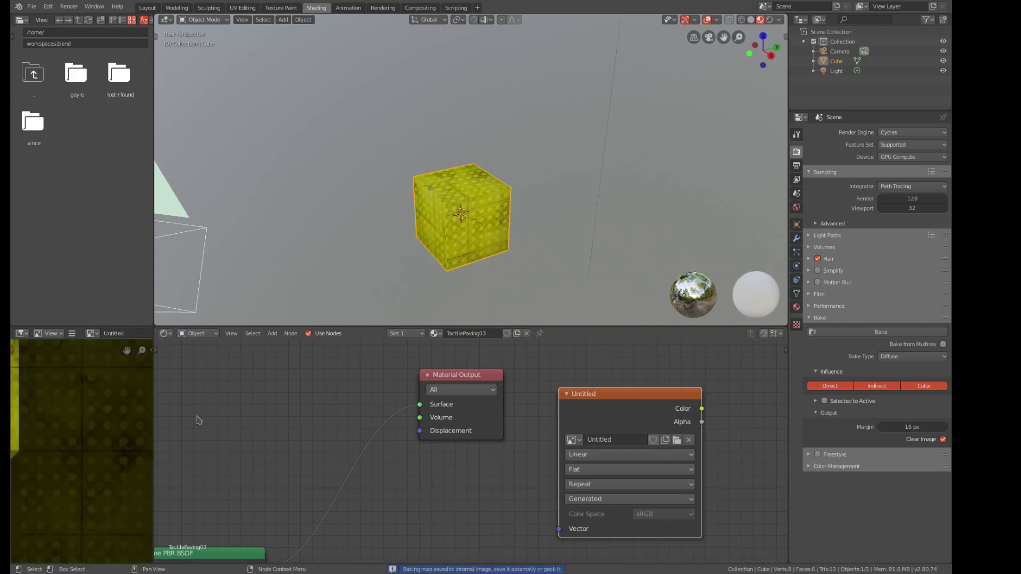
# - Save the baked image from the Image Editor as Untitled.png in the home folder
pyautogui.click(72, 334)
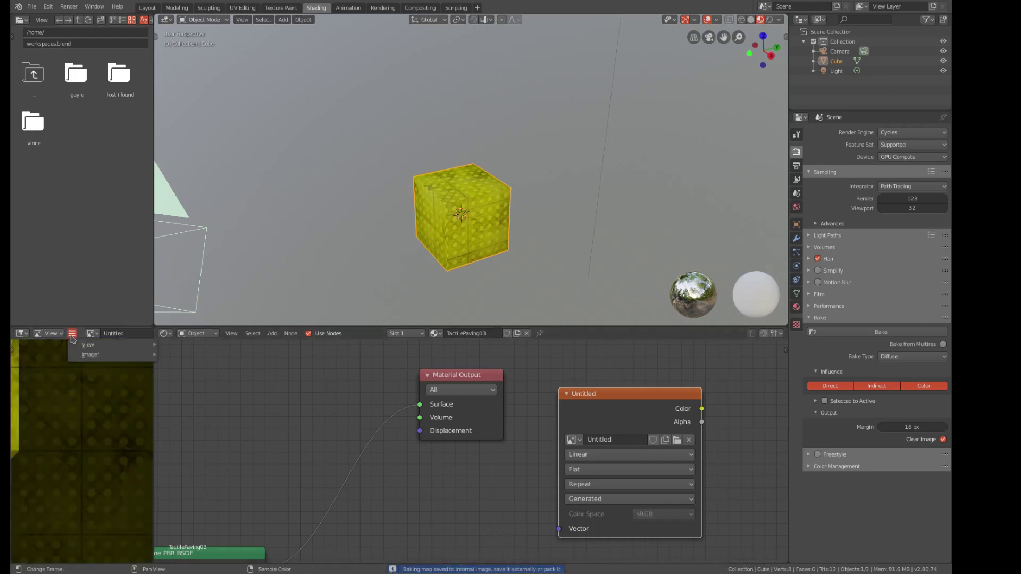
pyautogui.moveTo(83, 356)
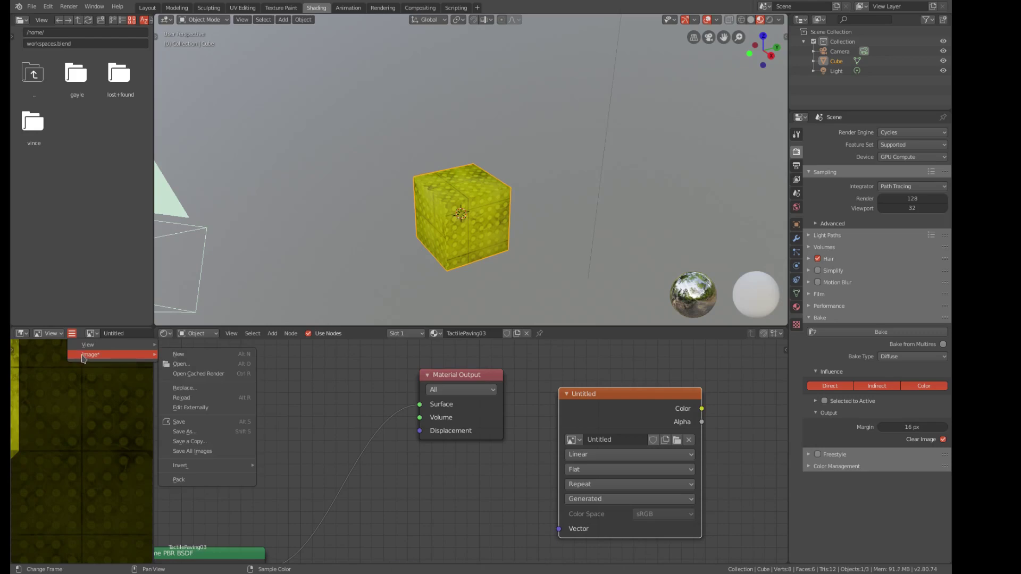
pyautogui.click(181, 423)
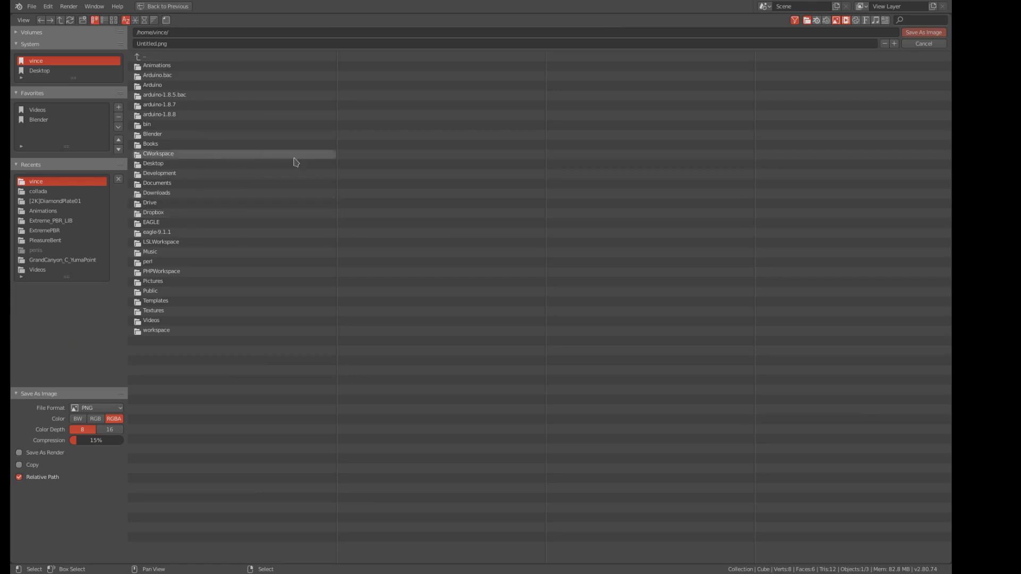
pyautogui.click(924, 32)
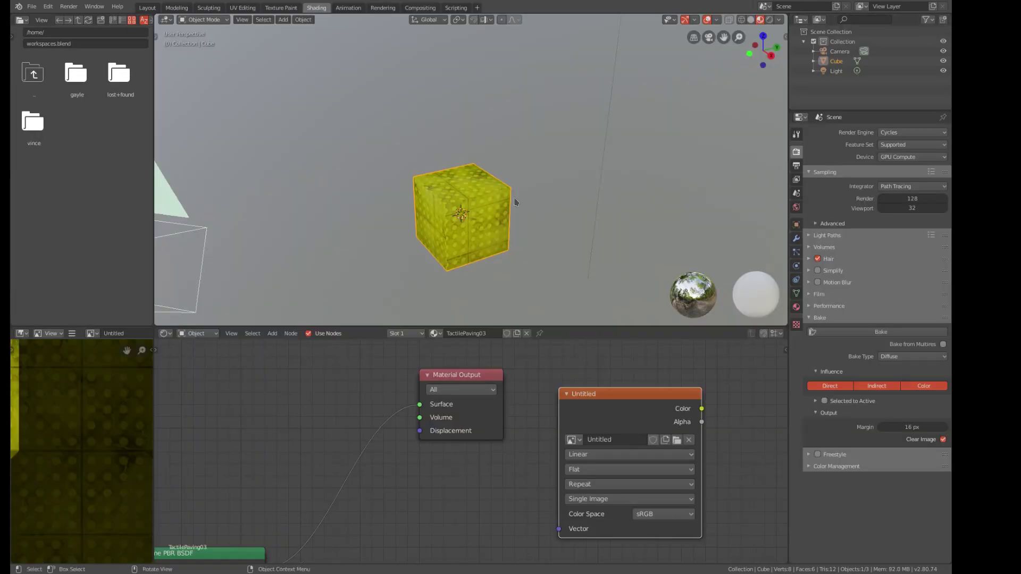
# - Unlink the paving material and give the cube a new Material.001
pyautogui.click(526, 334)
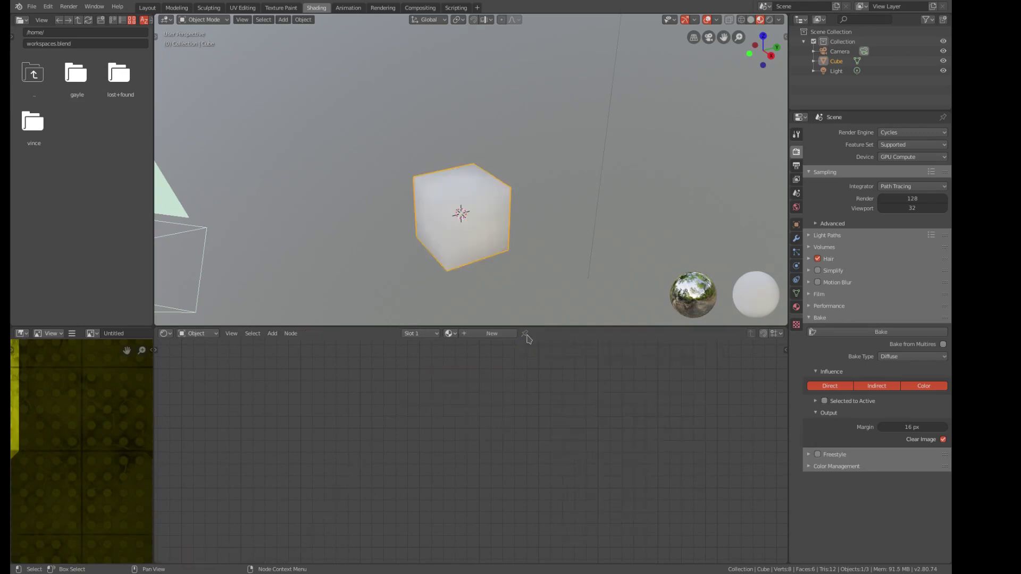
pyautogui.click(493, 337)
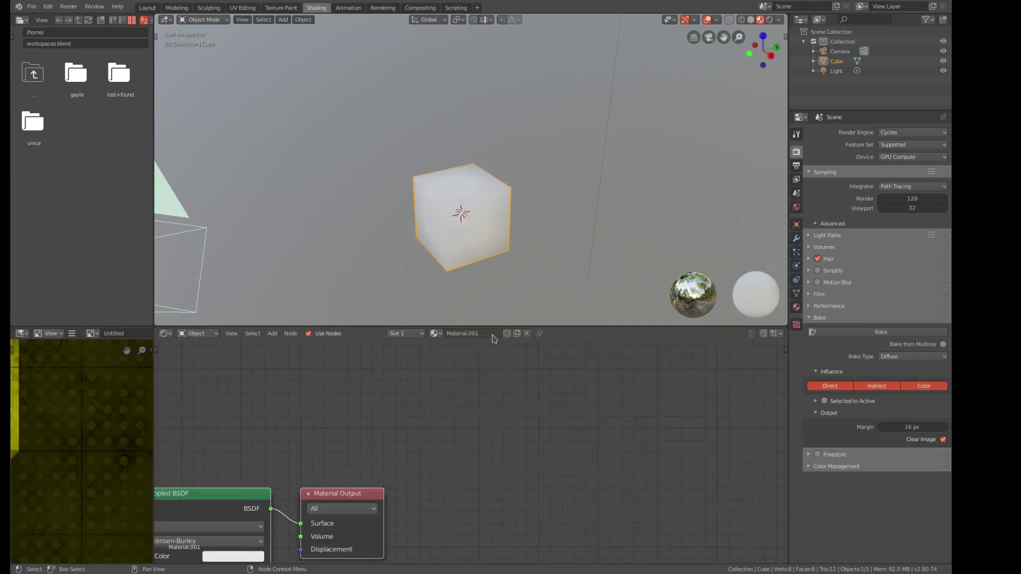
pyautogui.moveTo(516, 442); pyautogui.dragTo(771, 542, button='middle')
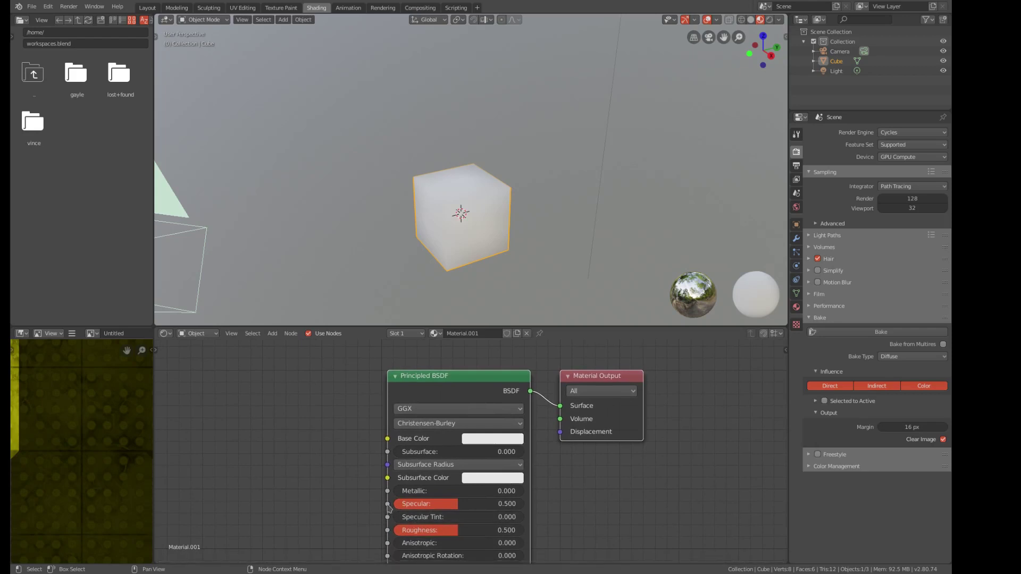
pyautogui.moveTo(319, 479); pyautogui.dragTo(370, 484, button='middle')
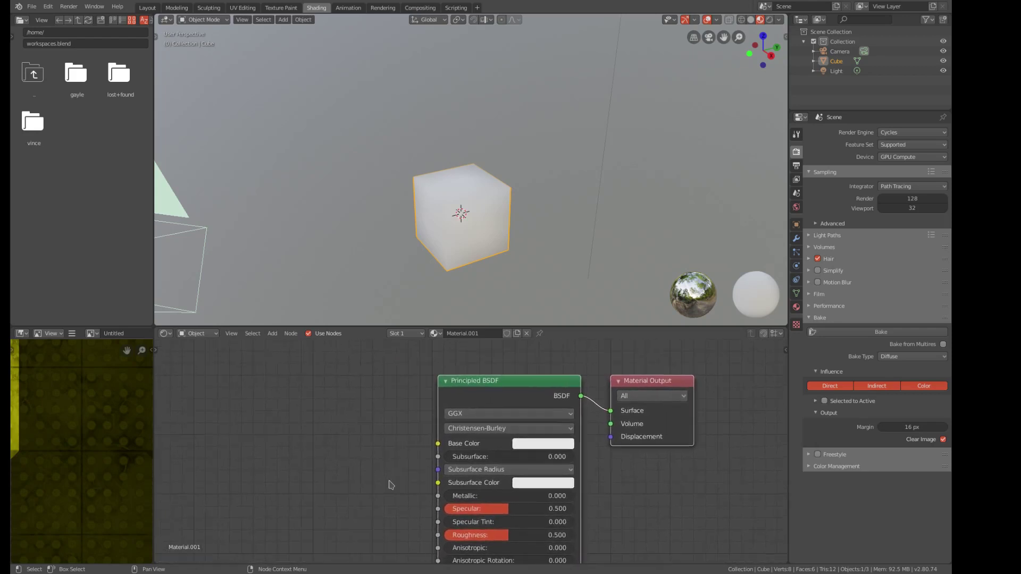
# - Feed the baked Untitled image into the Principled BSDF Base Color with a mapped texture node
pyautogui.click(457, 384)
pyautogui.hotkey('ctrl', 't')
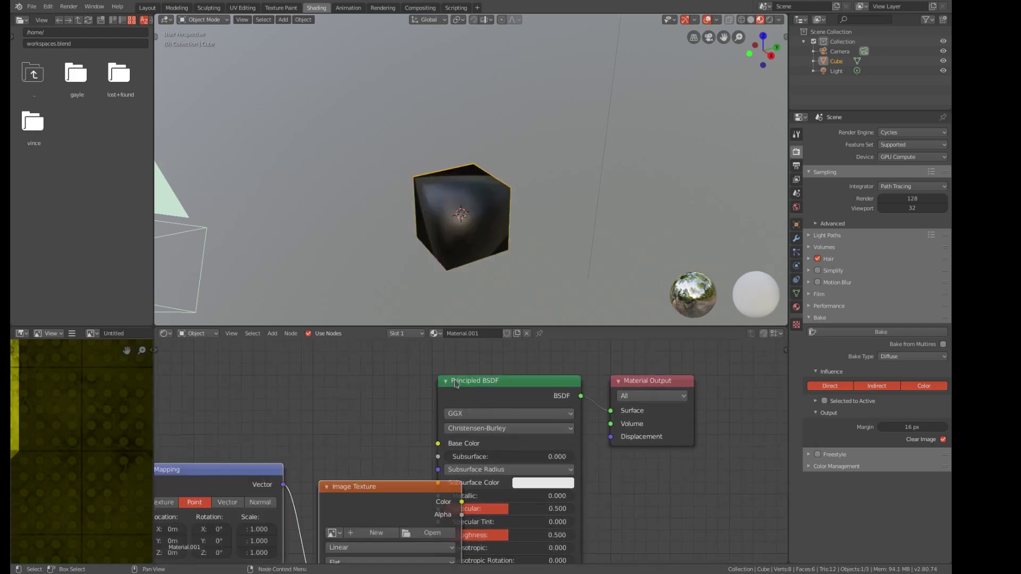
pyautogui.press('g')
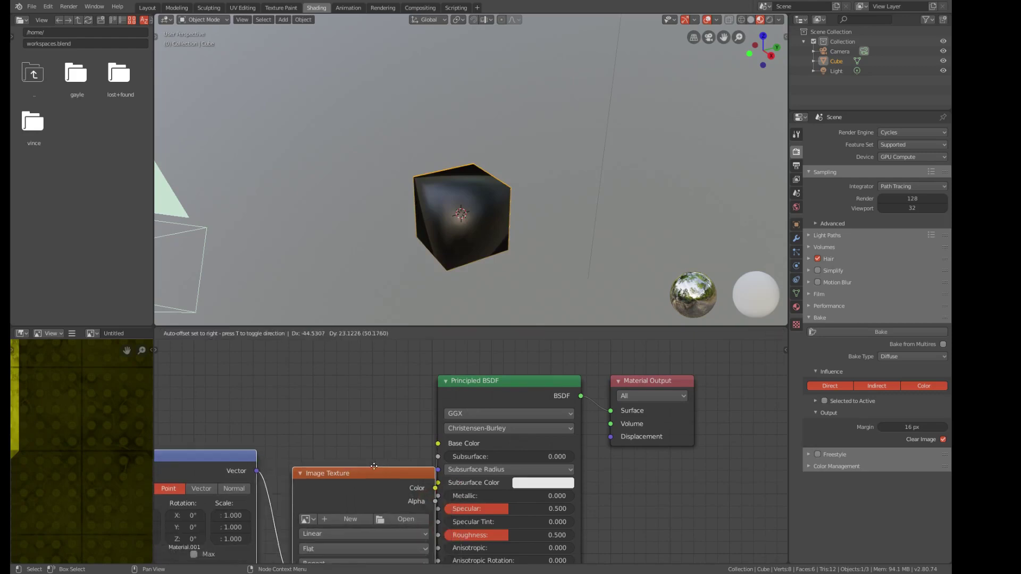
pyautogui.click(344, 403)
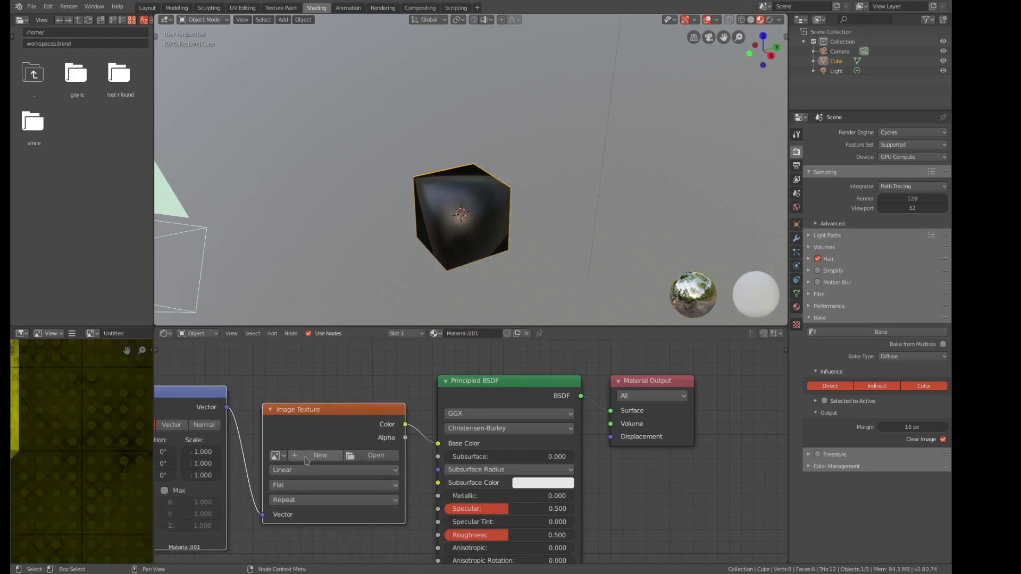
pyautogui.click(275, 456)
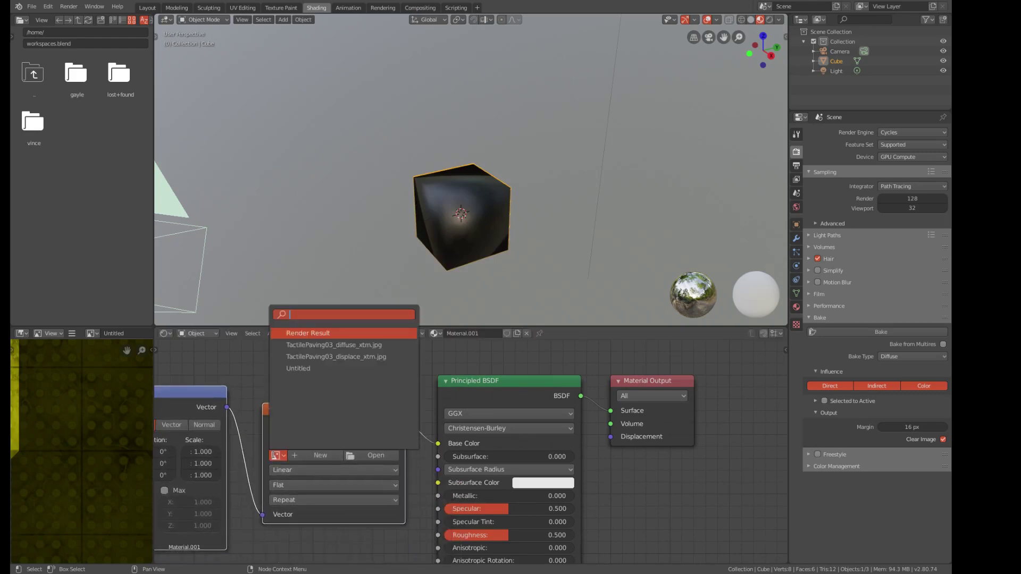
pyautogui.click(301, 370)
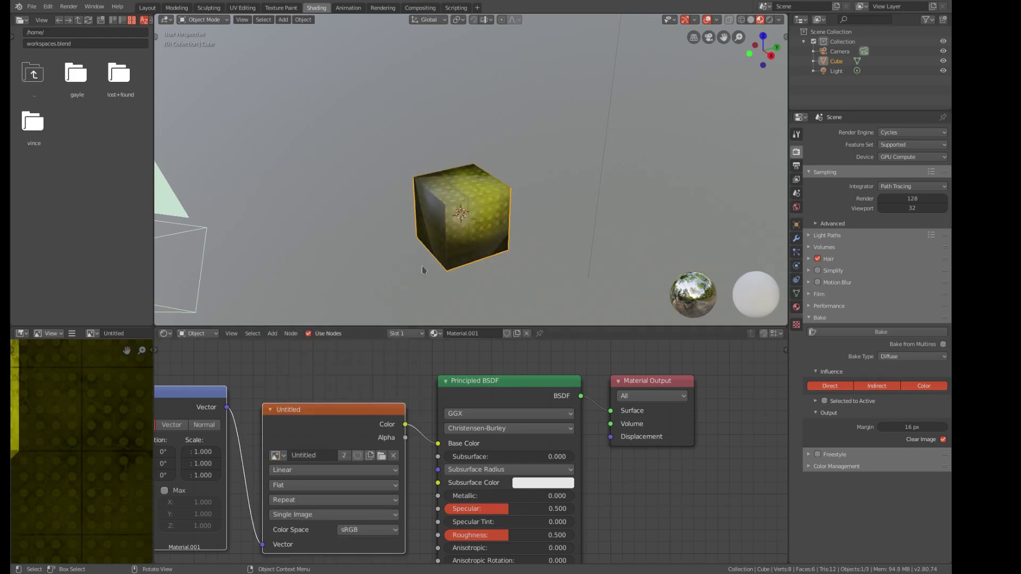
pyautogui.scroll(3, 500, 197)
pyautogui.scroll(-1, 500, 197)
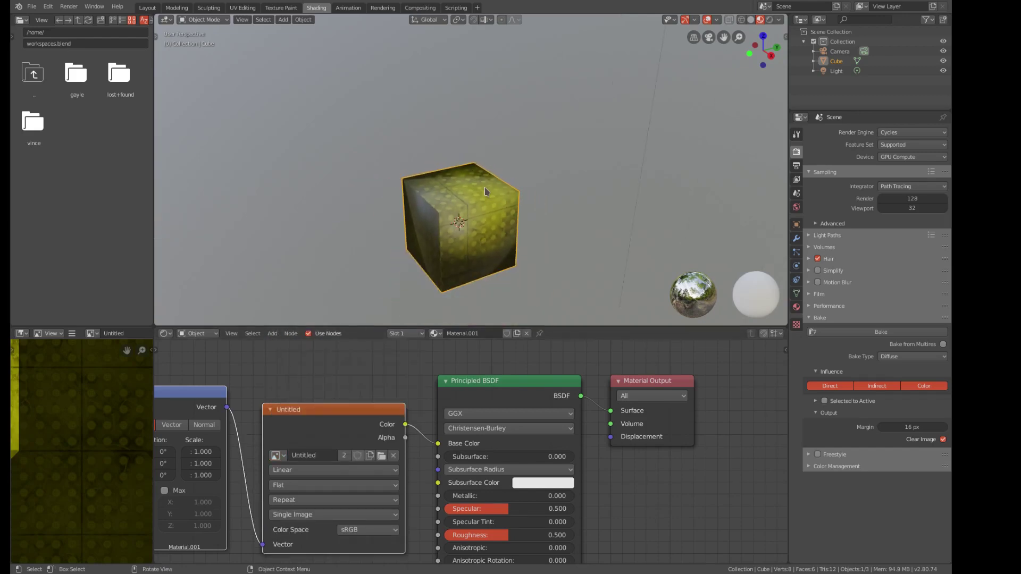
pyautogui.moveTo(500, 197); pyautogui.dragTo(361, 192, button='middle')
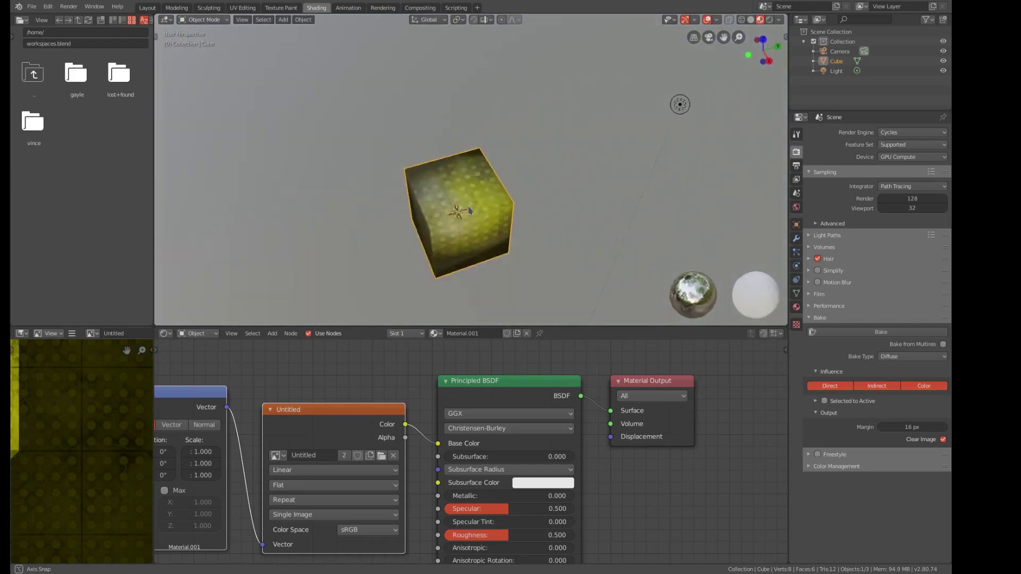
pyautogui.click(32, 7)
# - Re-export the baked-texture cube as Collada file untitled.dae
pyautogui.moveTo(45, 151)
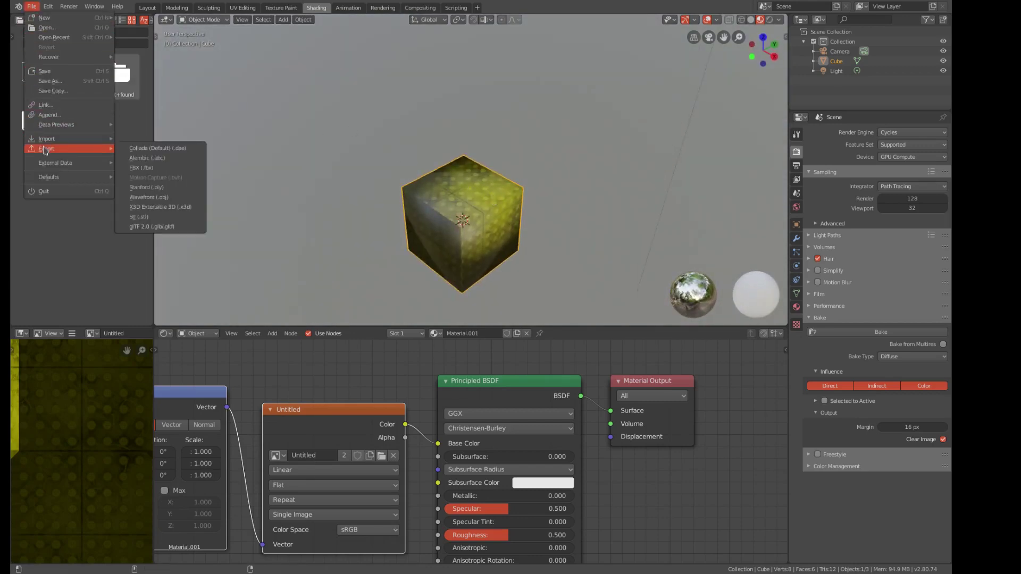
pyautogui.click(154, 149)
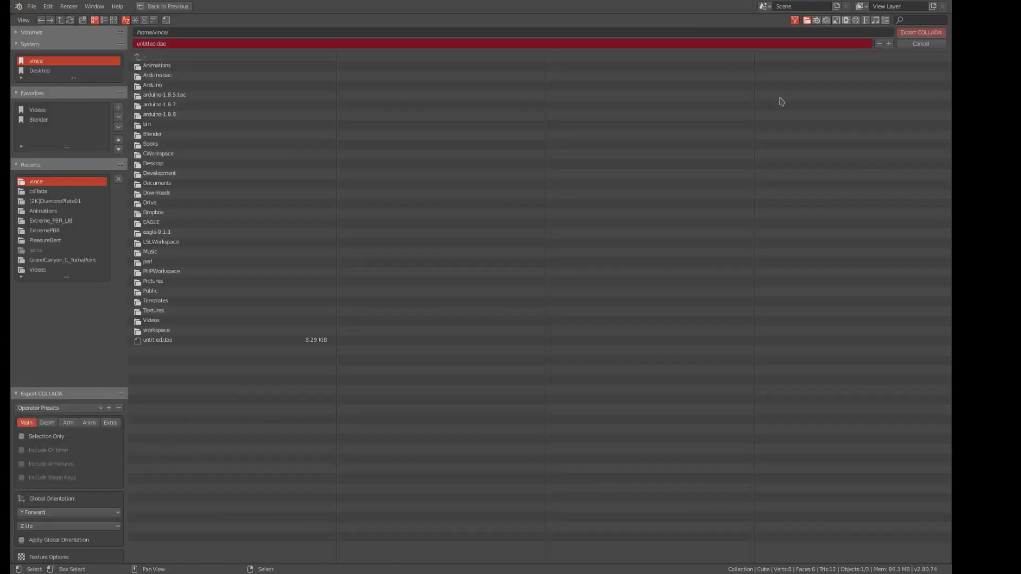
pyautogui.click(921, 44)
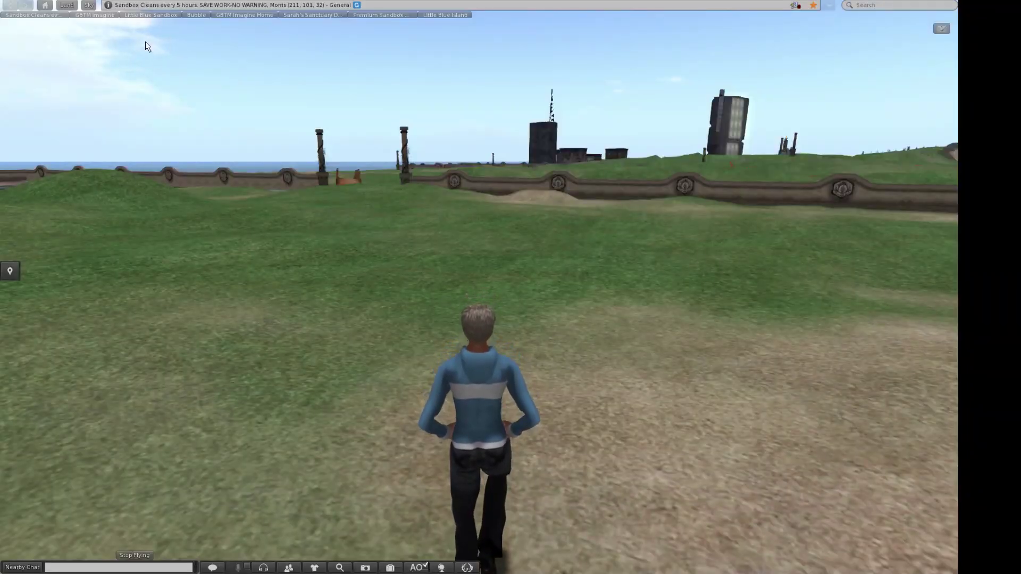
# - Load untitled.dae as a mesh upload and preview the rotated cube with its yellow paving texture
pyautogui.click(95, 2)
pyautogui.moveTo(160, 122)
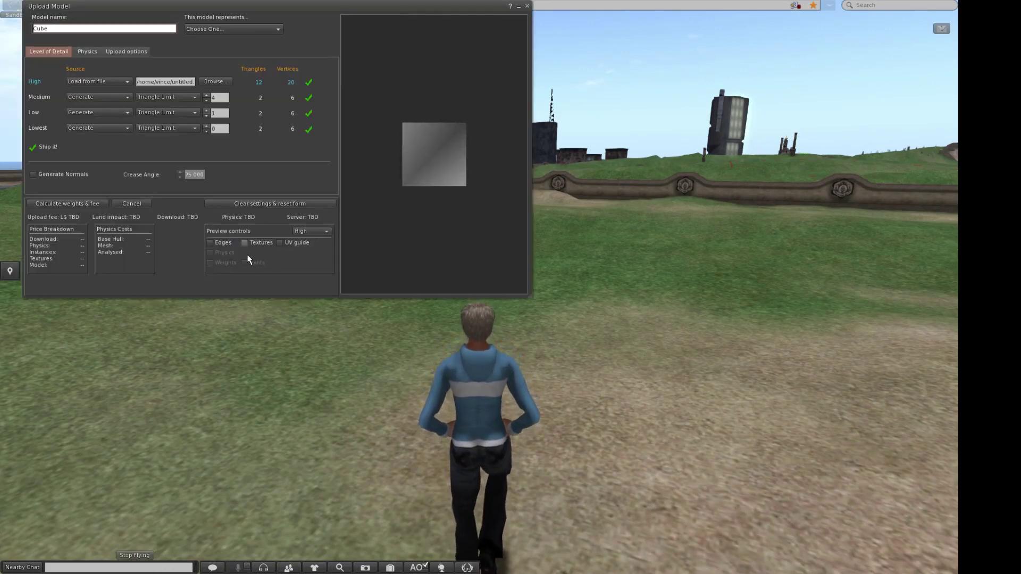
pyautogui.click(245, 243)
pyautogui.scroll(2, 436, 169)
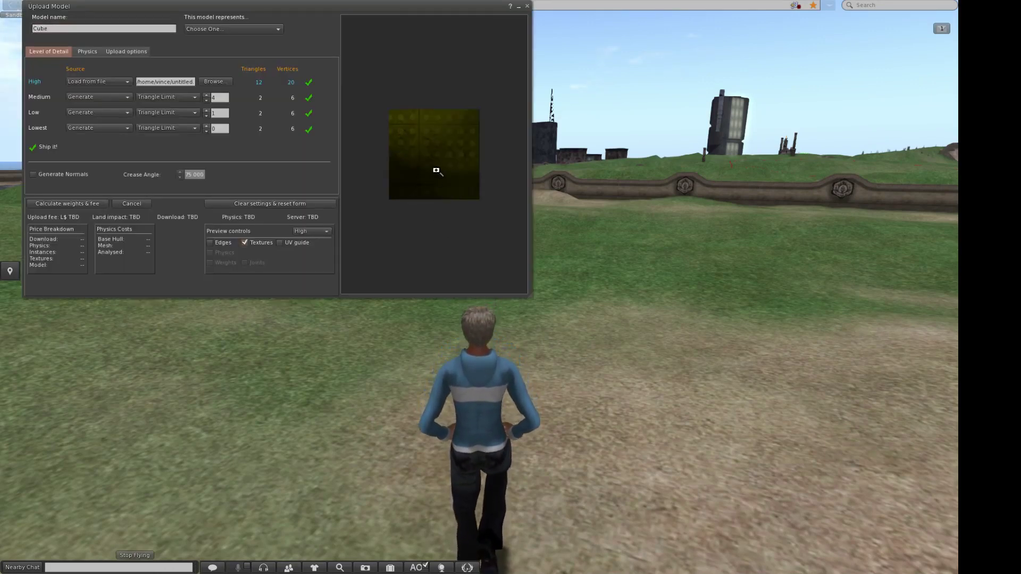
pyautogui.moveTo(436, 168); pyautogui.dragTo(413, 215)
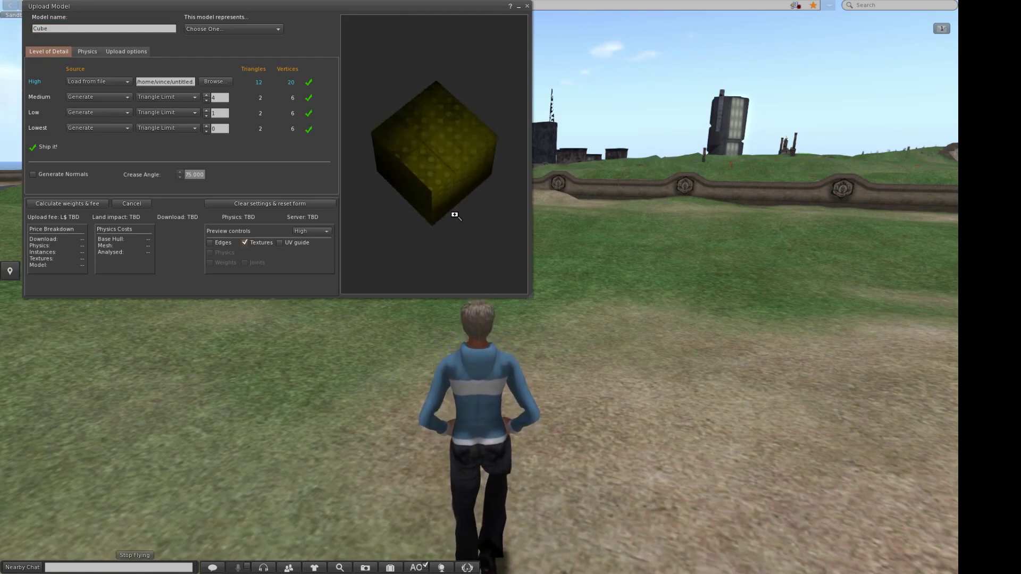